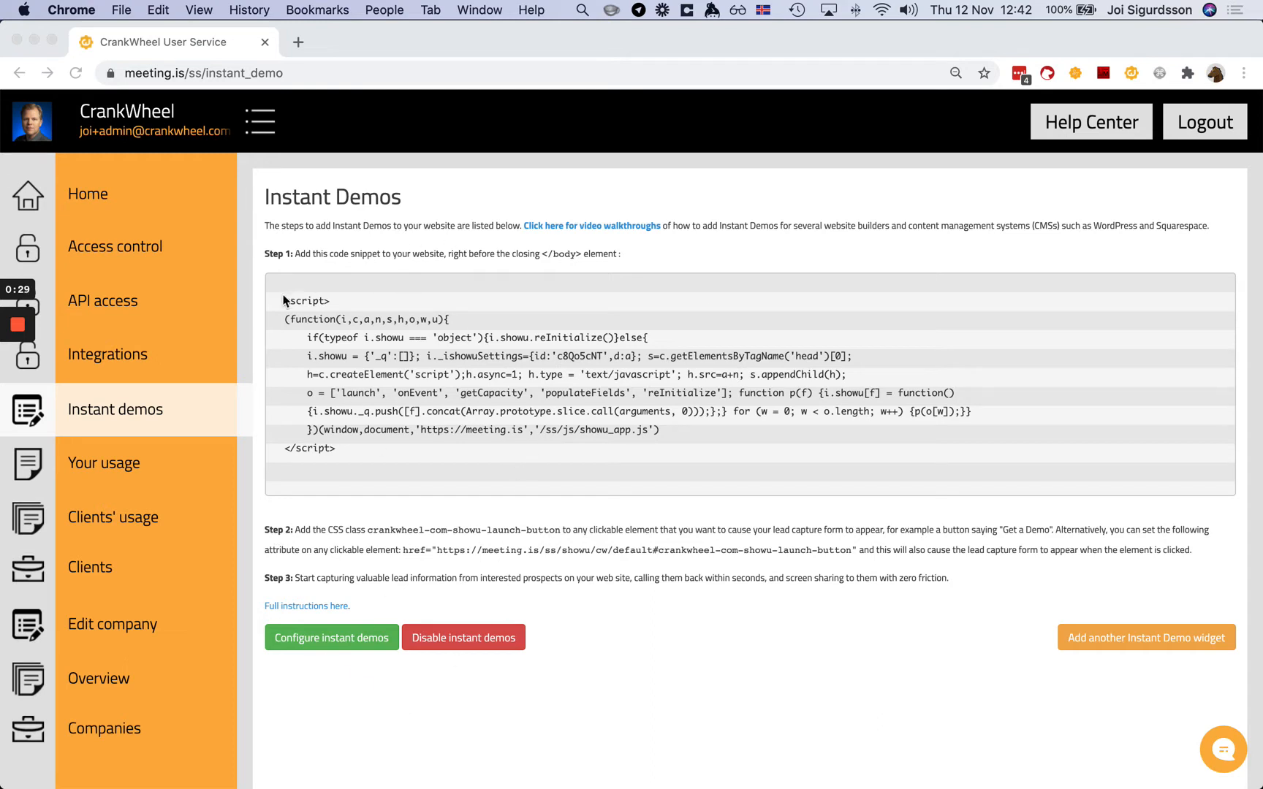
# - Check the users and access list, then return to the Instant Demos setup page
pyautogui.click(125, 248)
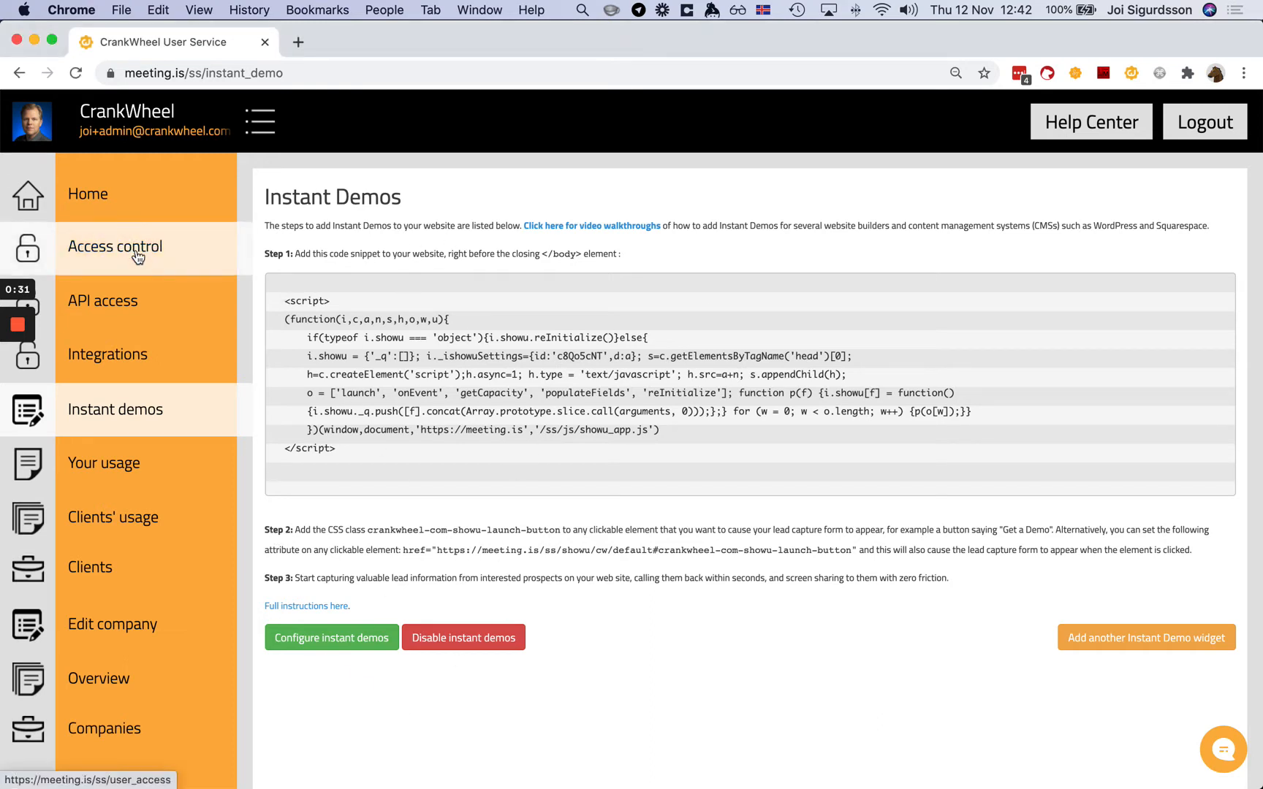
pyautogui.click(125, 248)
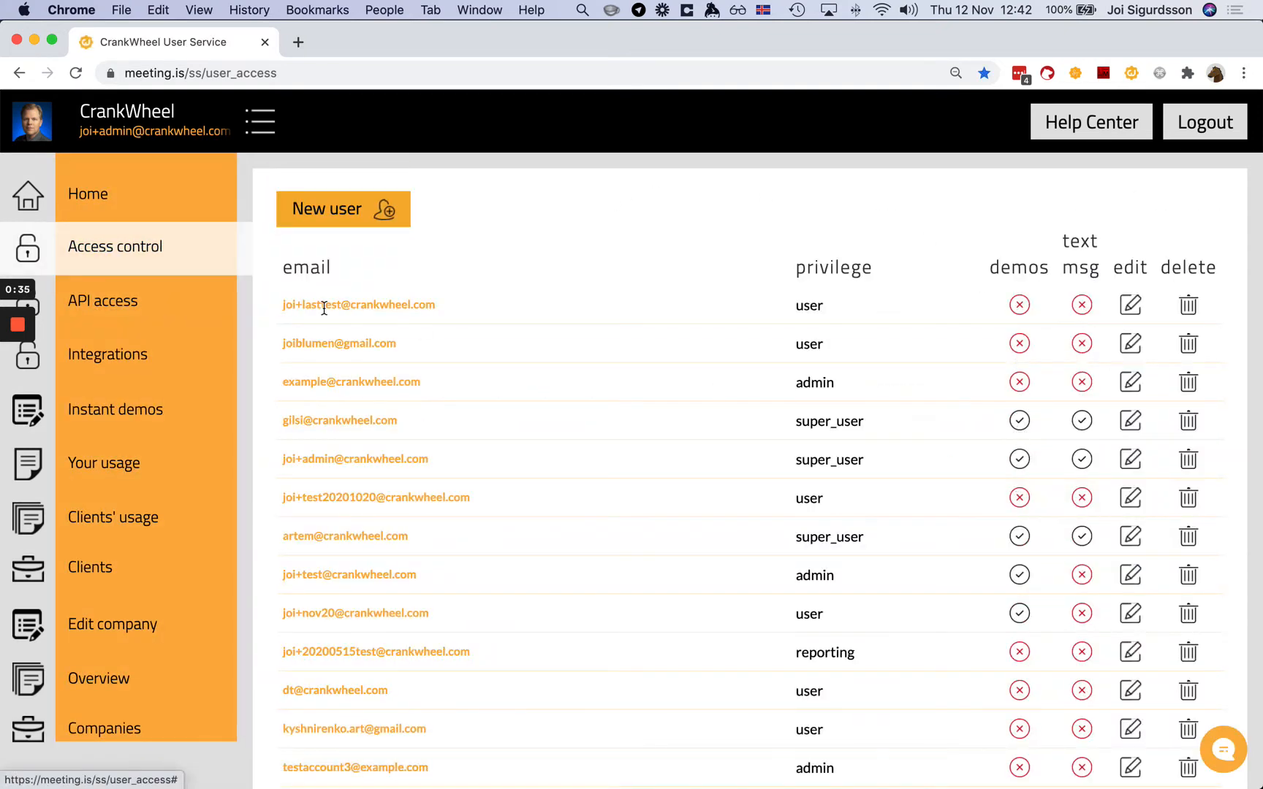
pyautogui.click(101, 424)
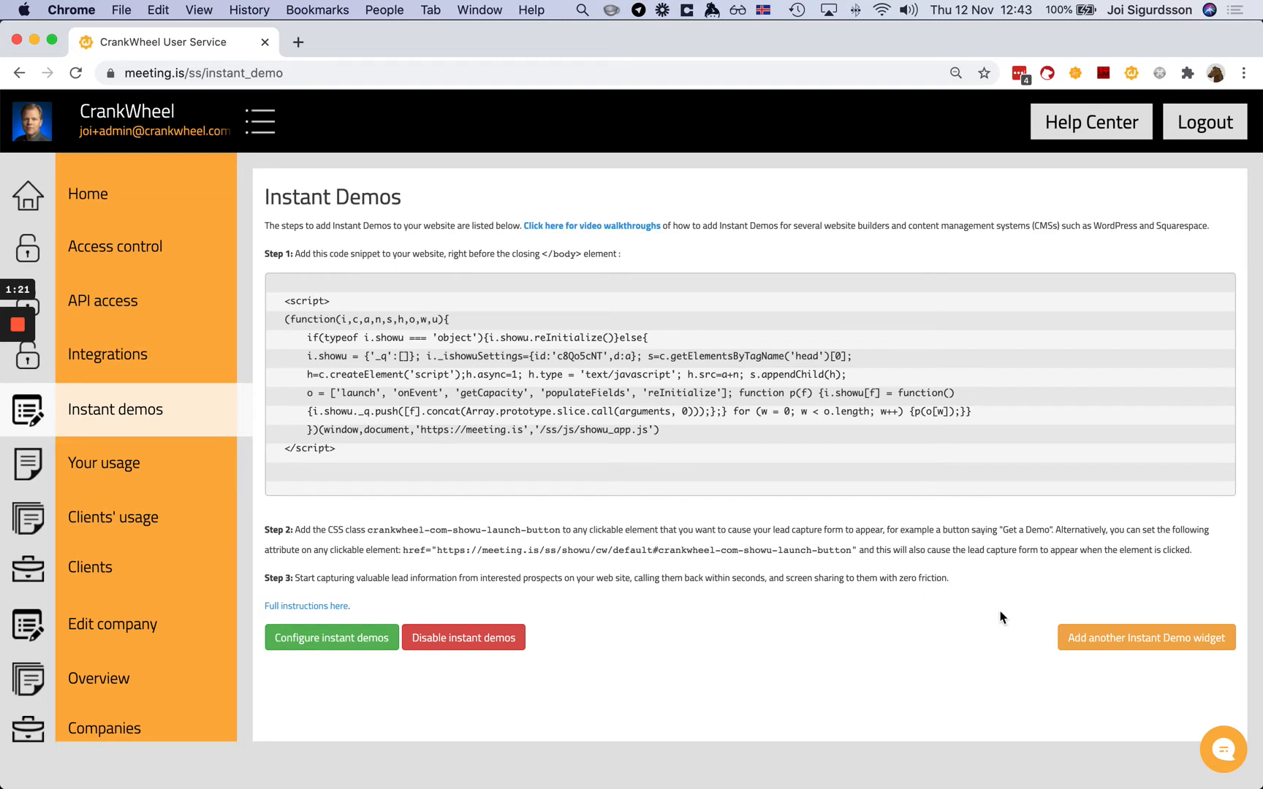
# - Add another Instant Demo widget with the widget name 'london'
pyautogui.click(1120, 637)
pyautogui.click(614, 418)
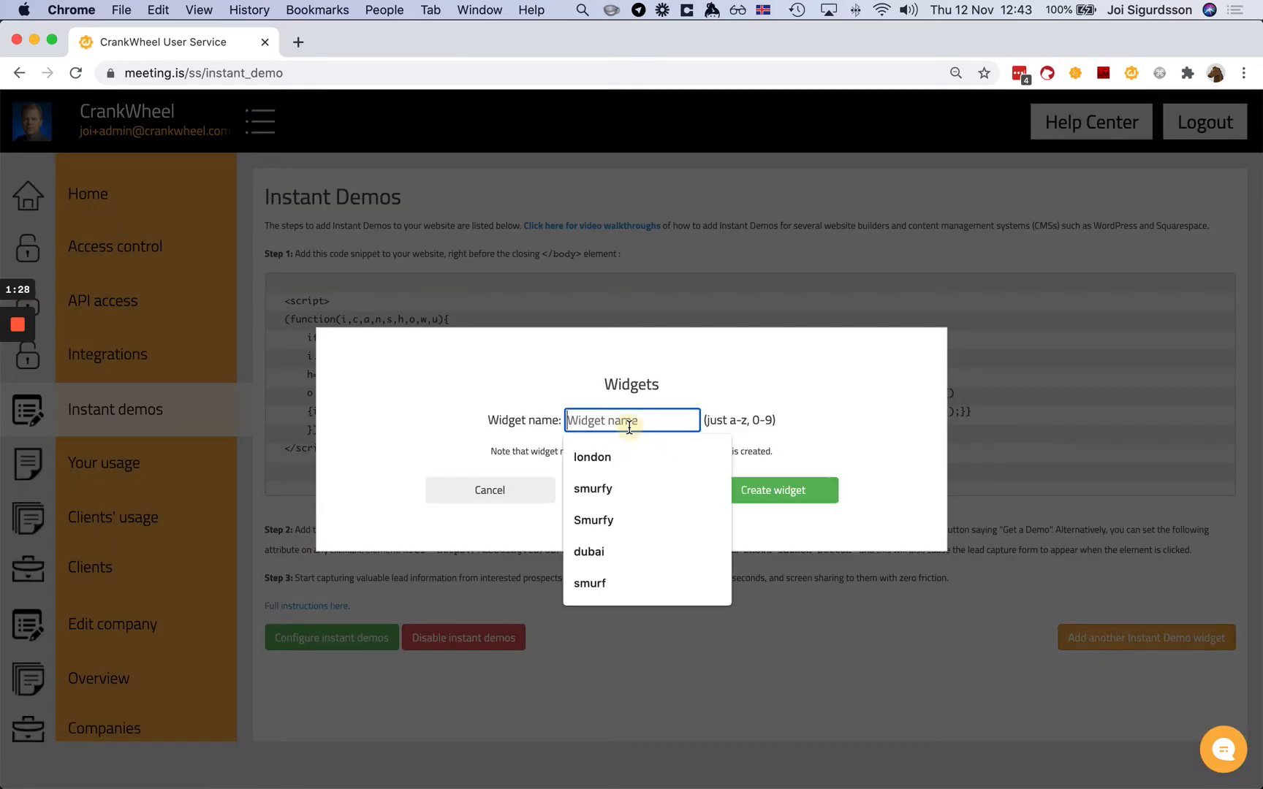
pyautogui.click(447, 421)
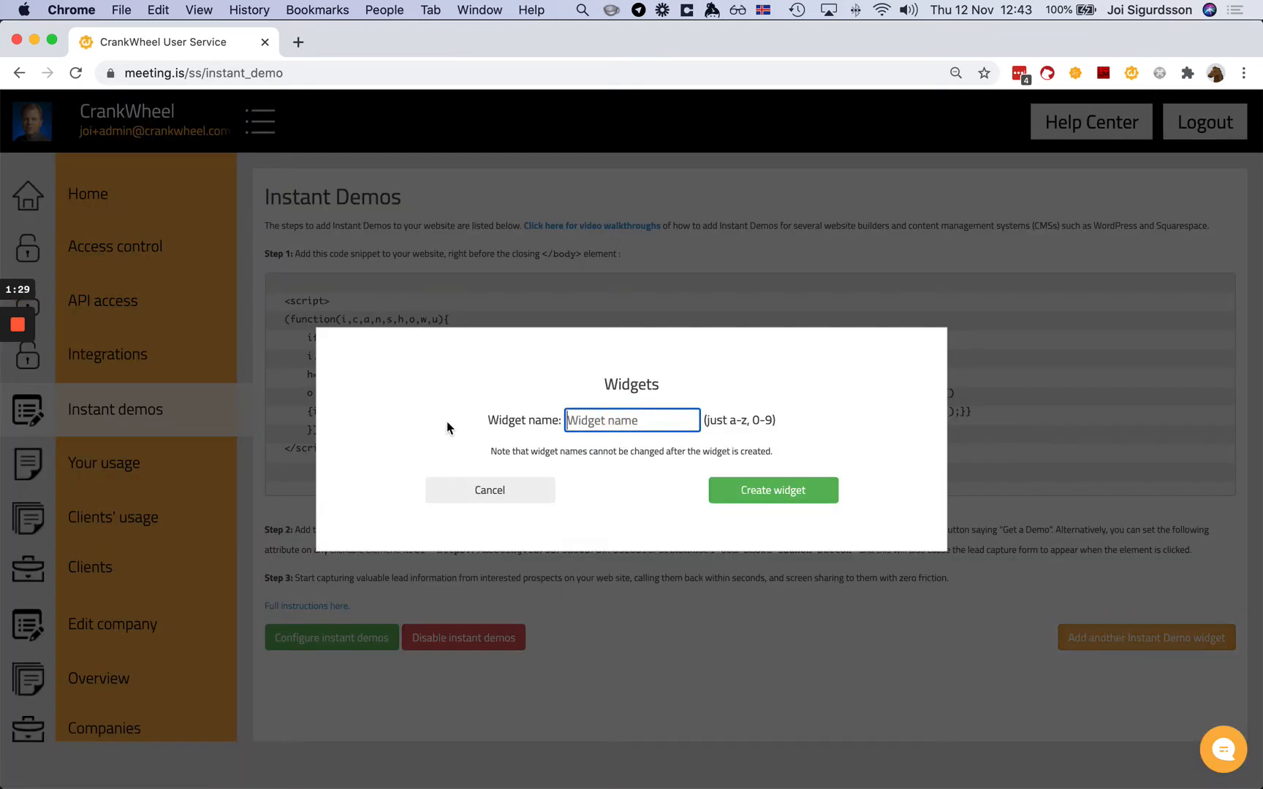
pyautogui.click(610, 422)
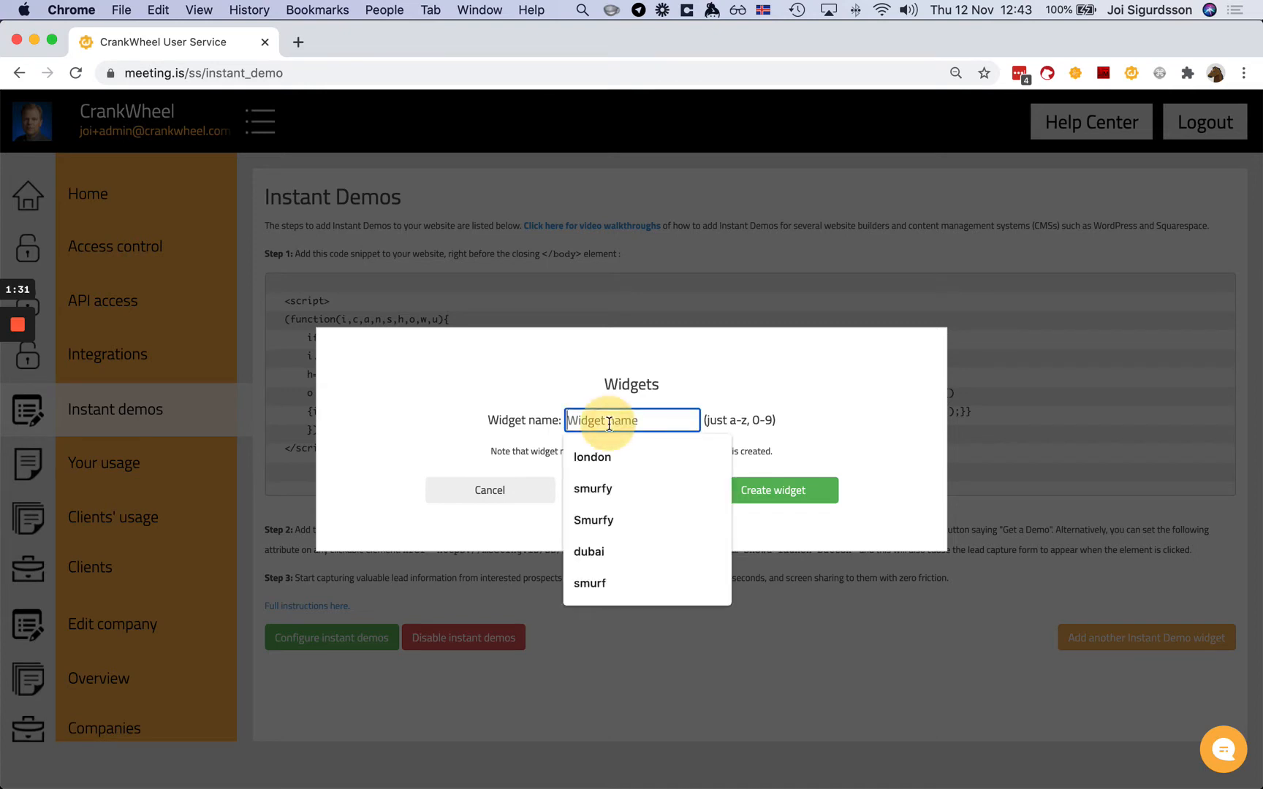
pyautogui.click(592, 457)
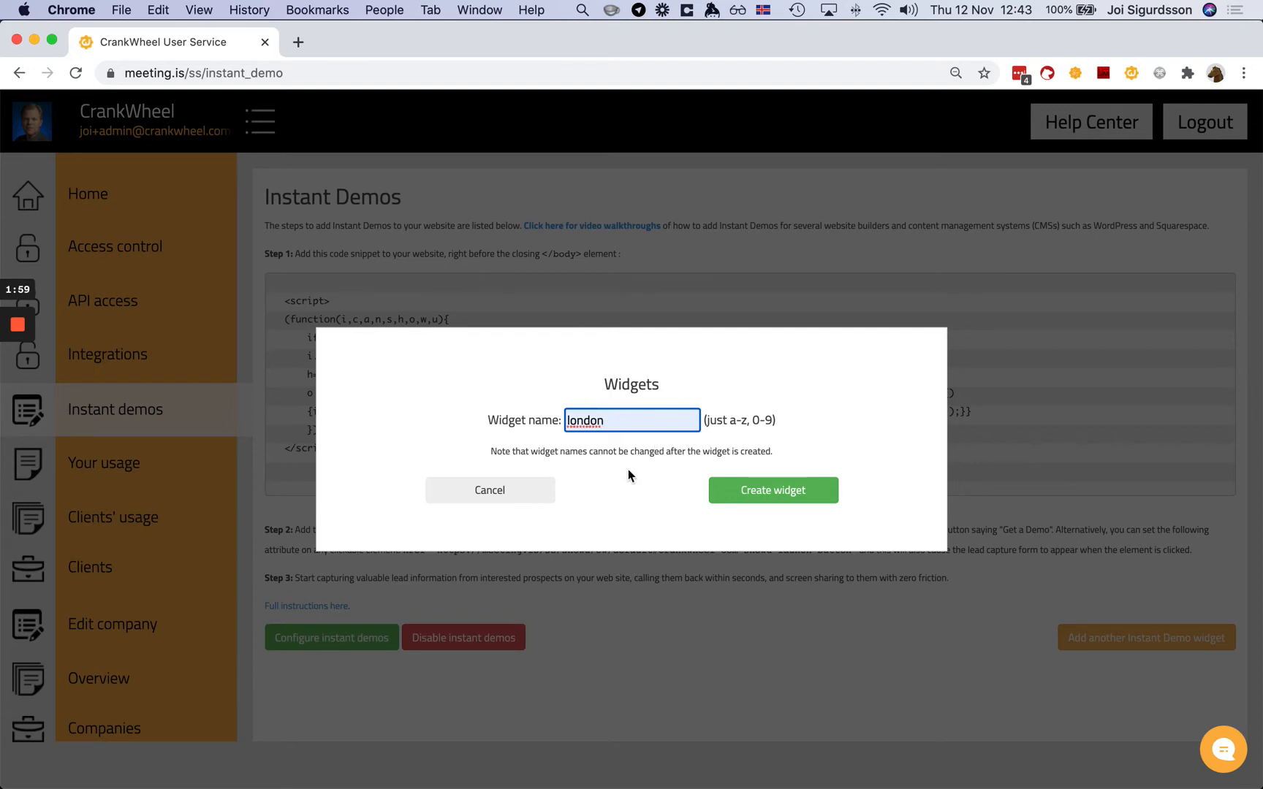
pyautogui.click(782, 497)
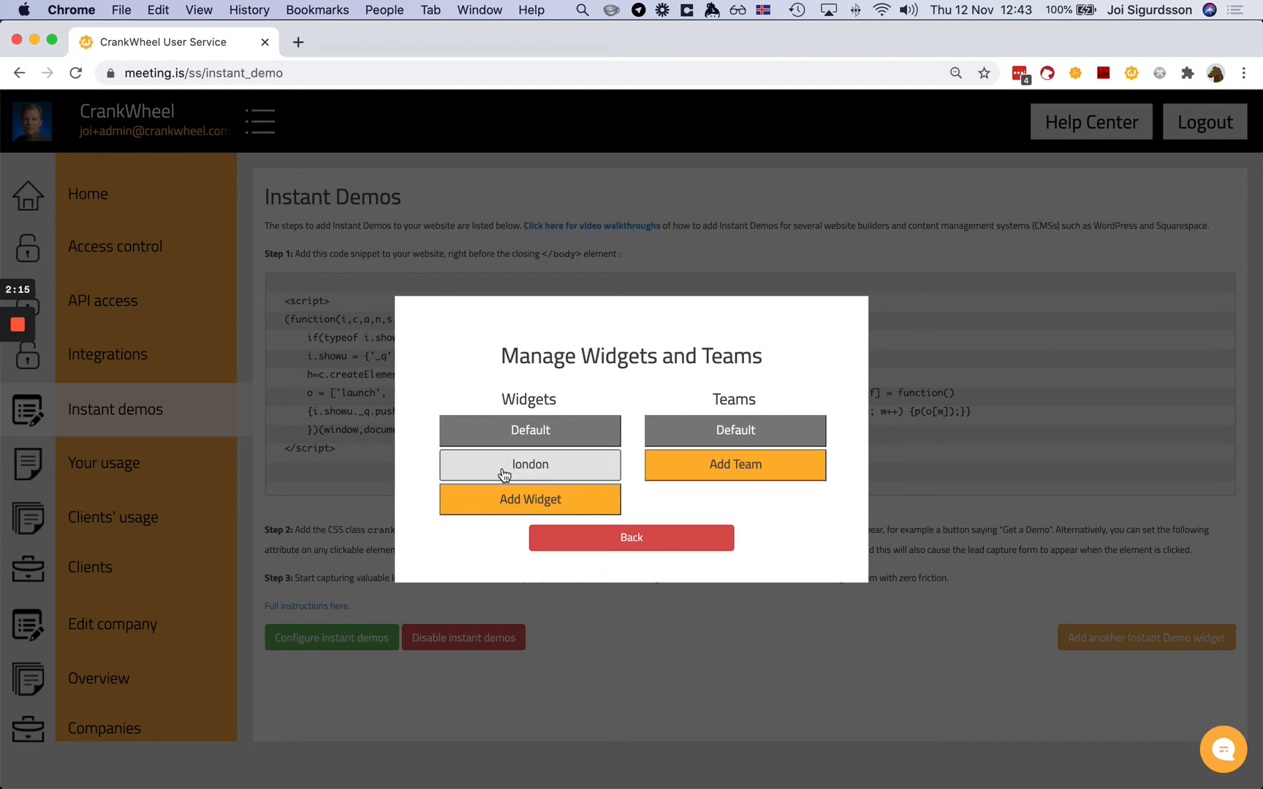
# - Open the london widget's settings and go to its Configure Instant Demo editor
pyautogui.click(534, 467)
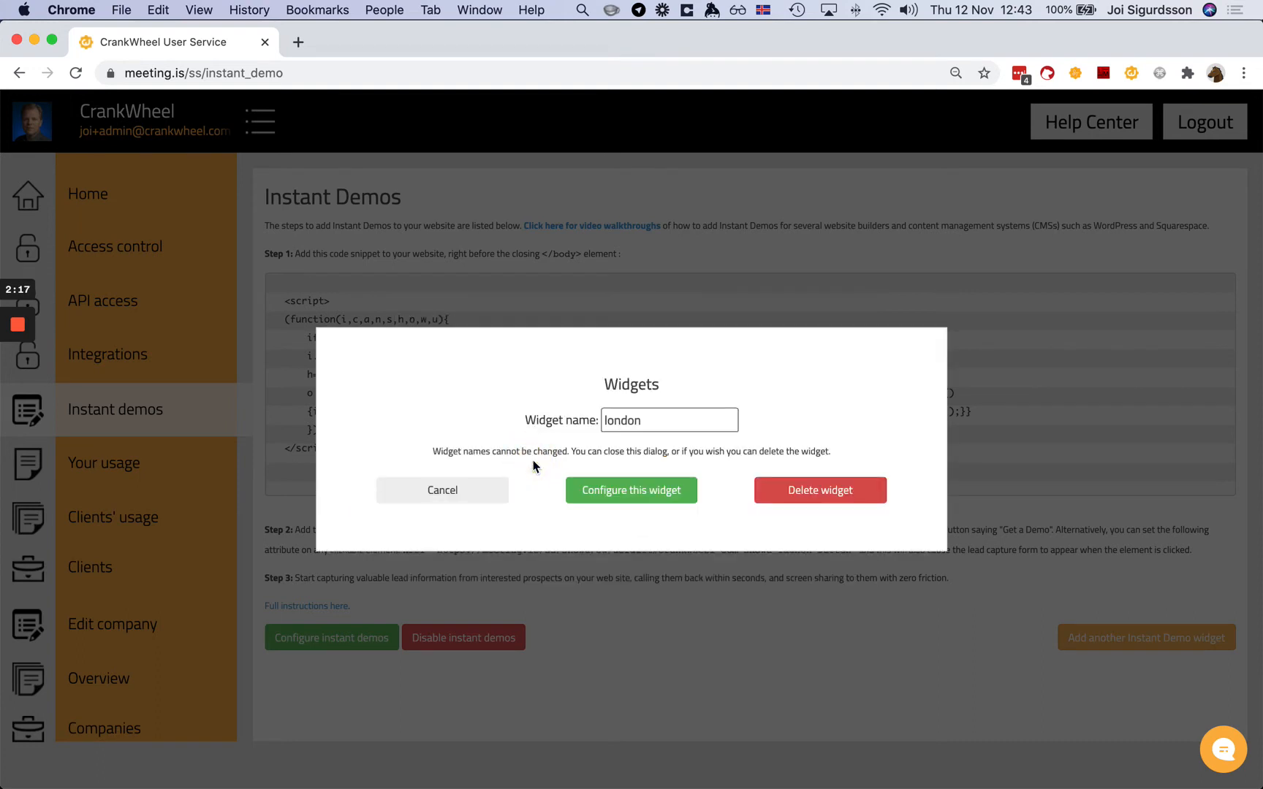
pyautogui.click(687, 414)
pyautogui.click(622, 421)
pyautogui.click(510, 392)
pyautogui.click(632, 491)
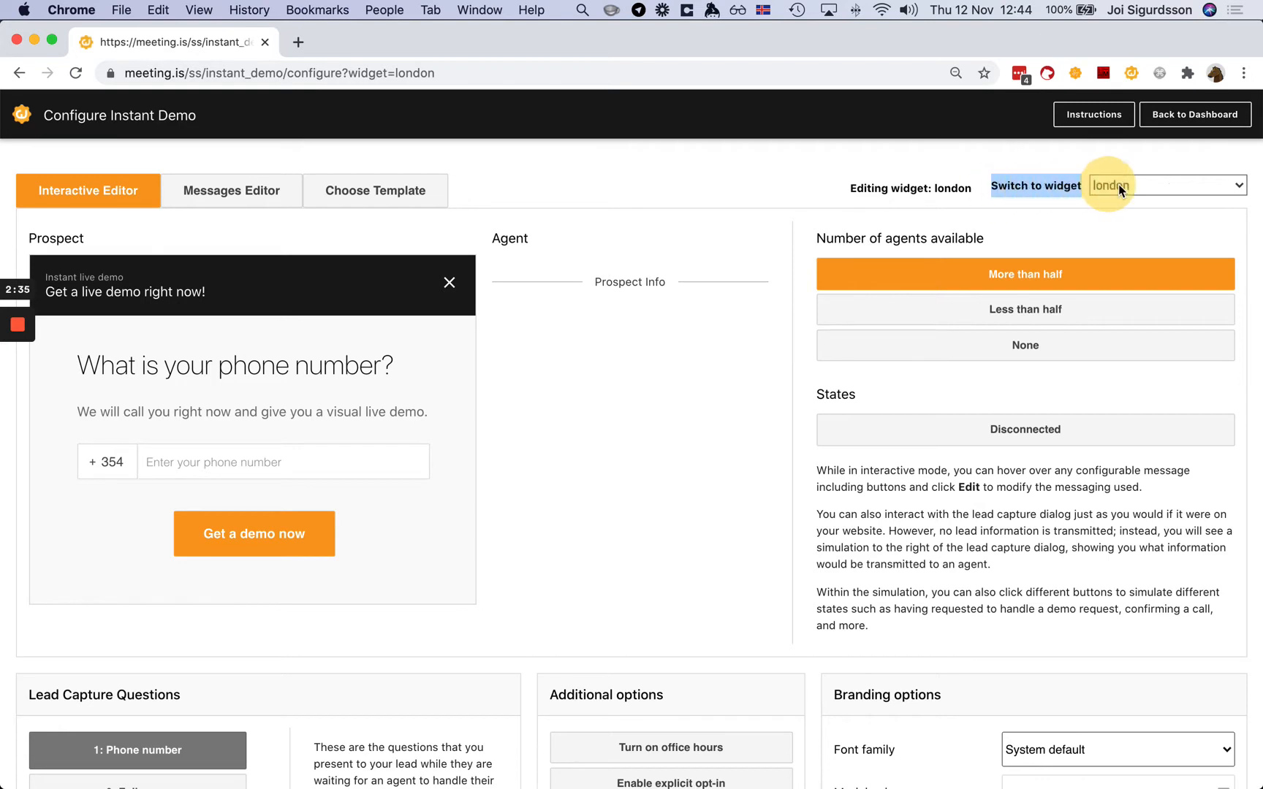
# - Keep london as the selected widget and review its message texts in the Messages Editor
pyautogui.click(1162, 183)
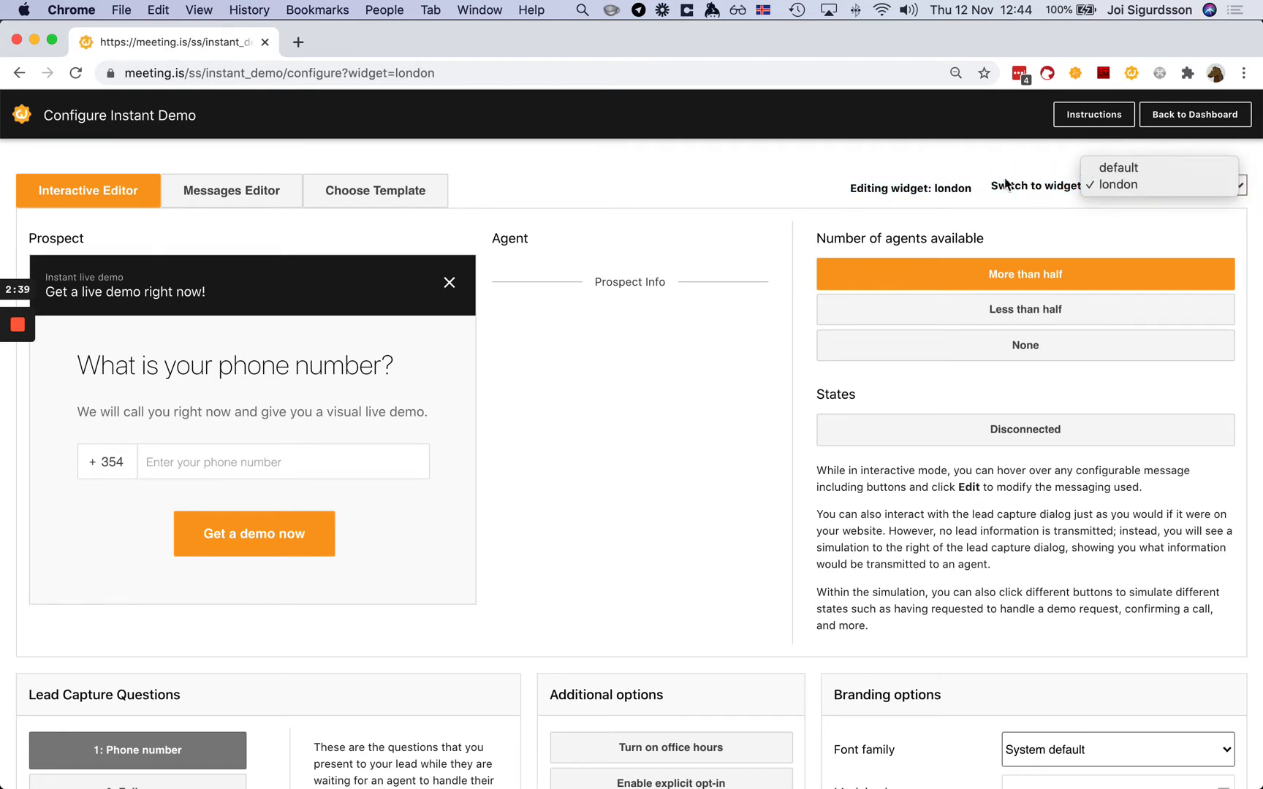
pyautogui.click(994, 155)
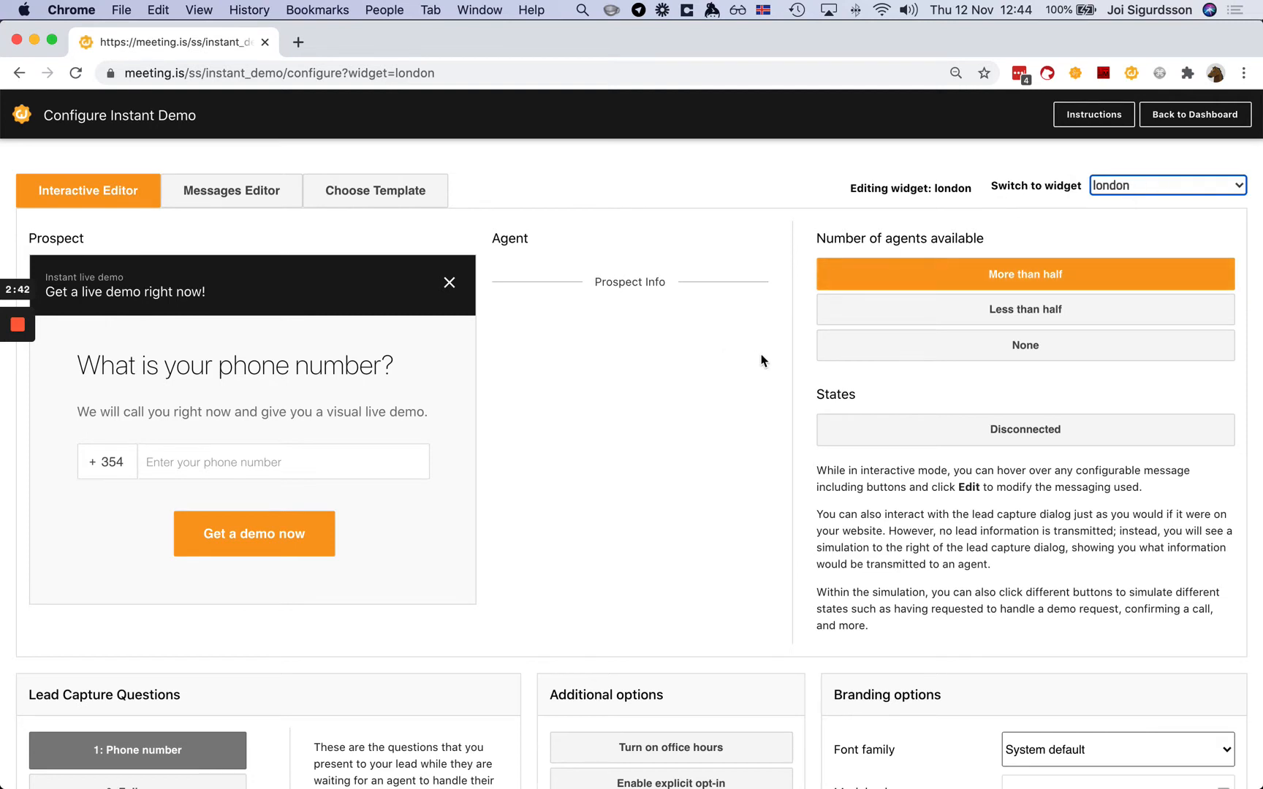
pyautogui.click(262, 198)
pyautogui.scroll(-10, 434, 465)
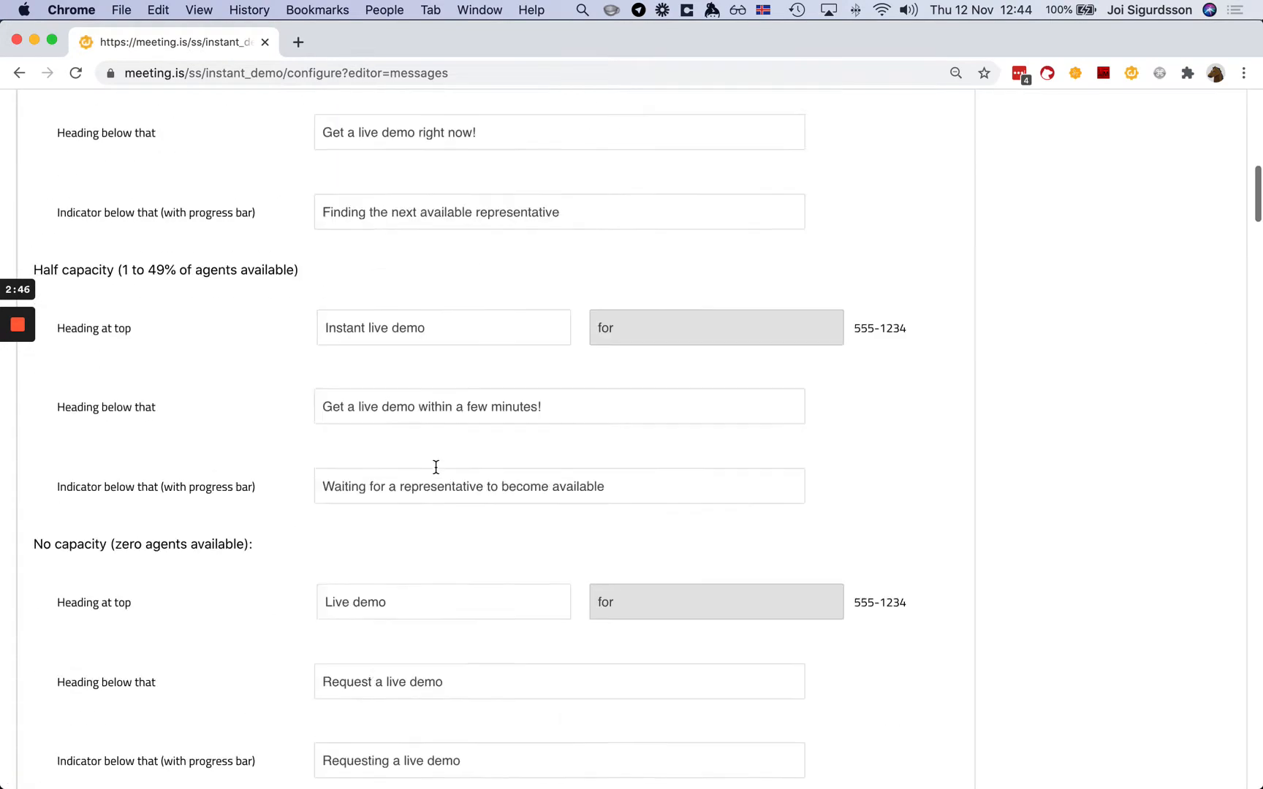
pyautogui.scroll(15, 435, 467)
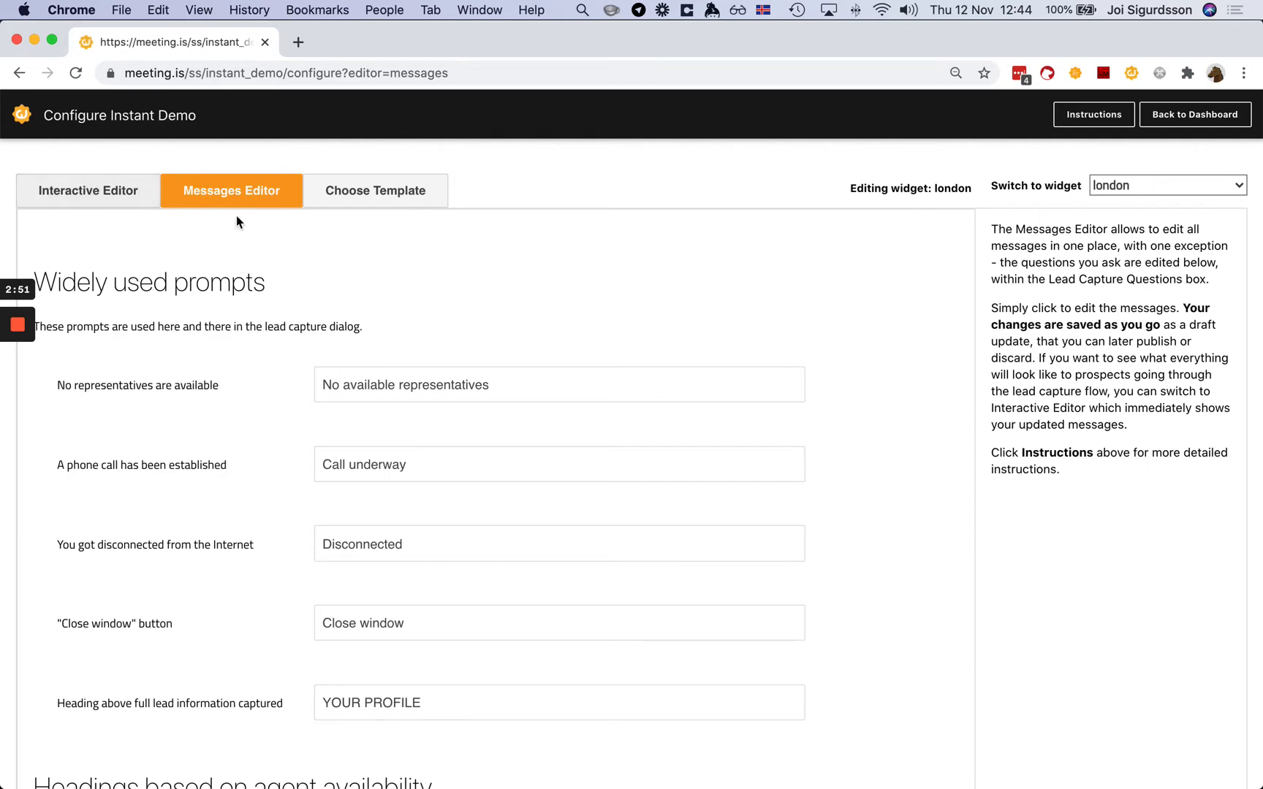
pyautogui.click(400, 190)
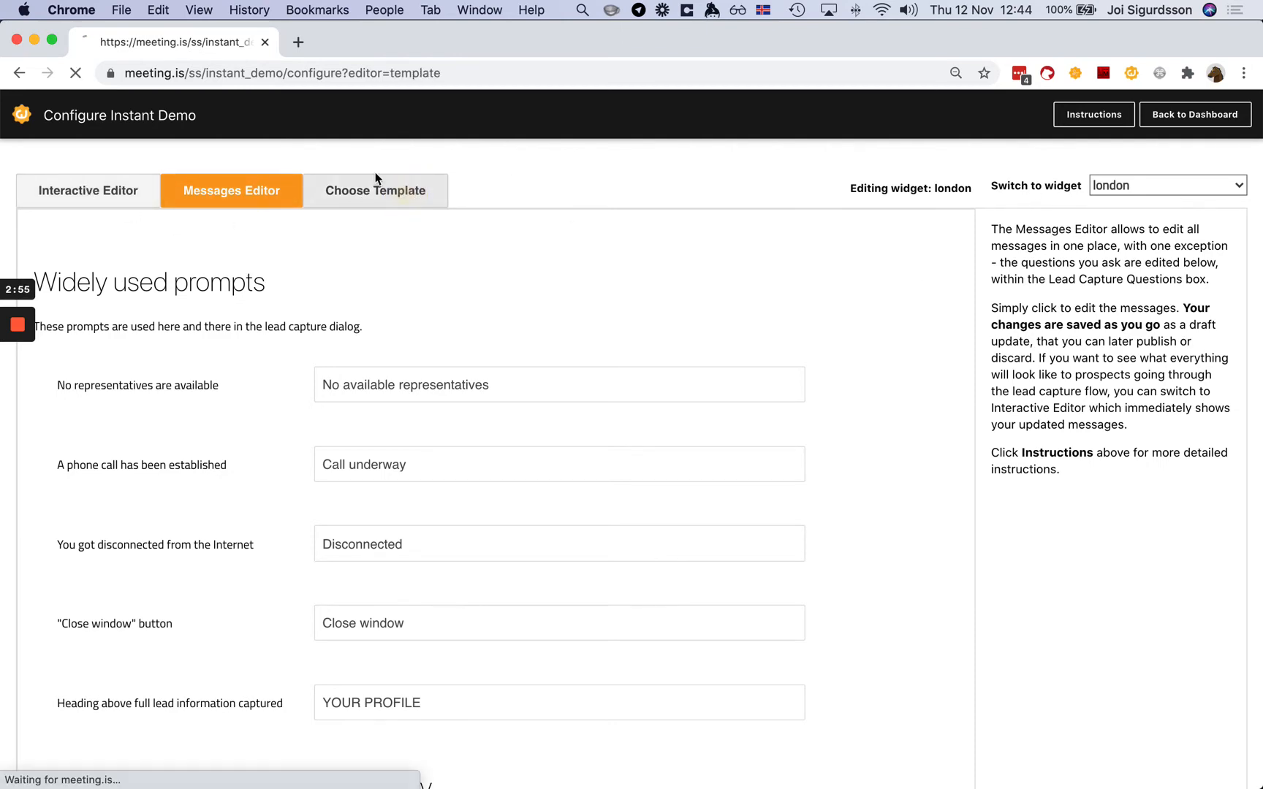
# - Apply the Spanish 'Get a Call' very-responsive template to london without publishing
pyautogui.click(514, 377)
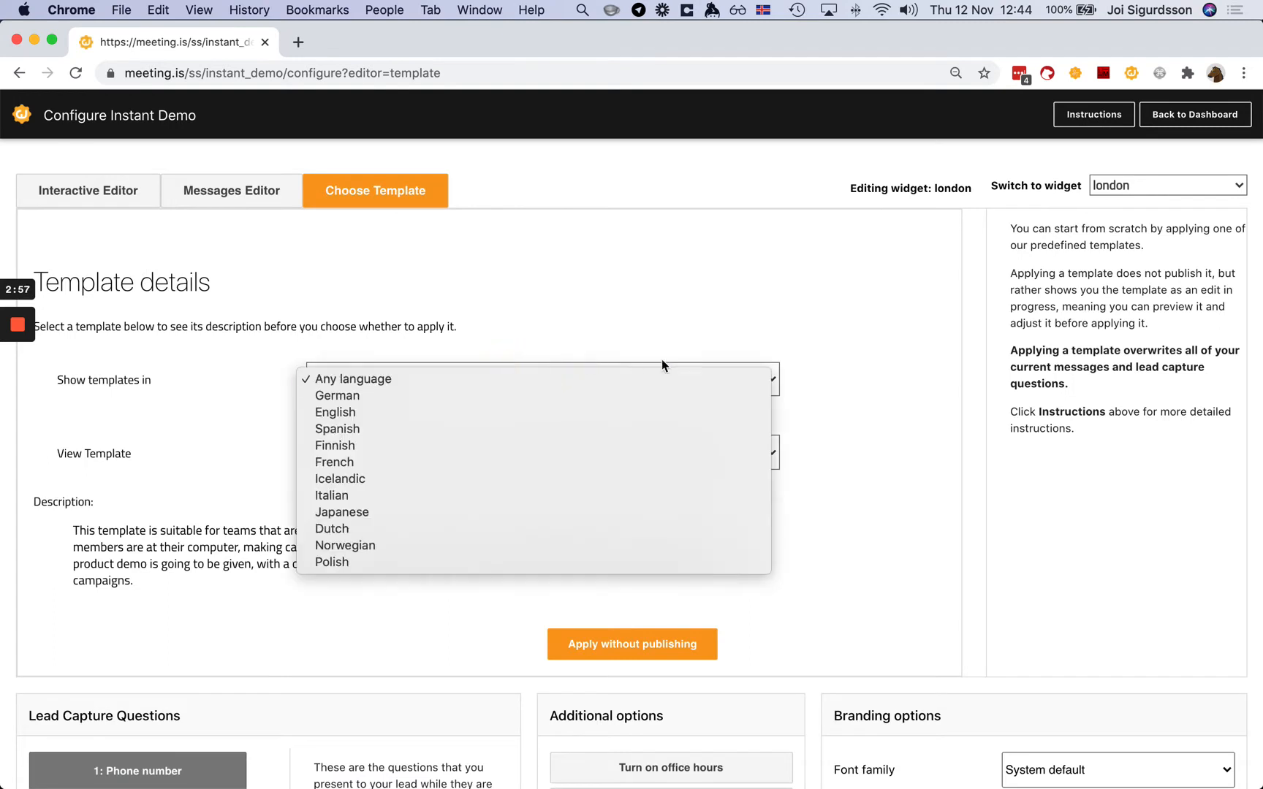
pyautogui.click(421, 428)
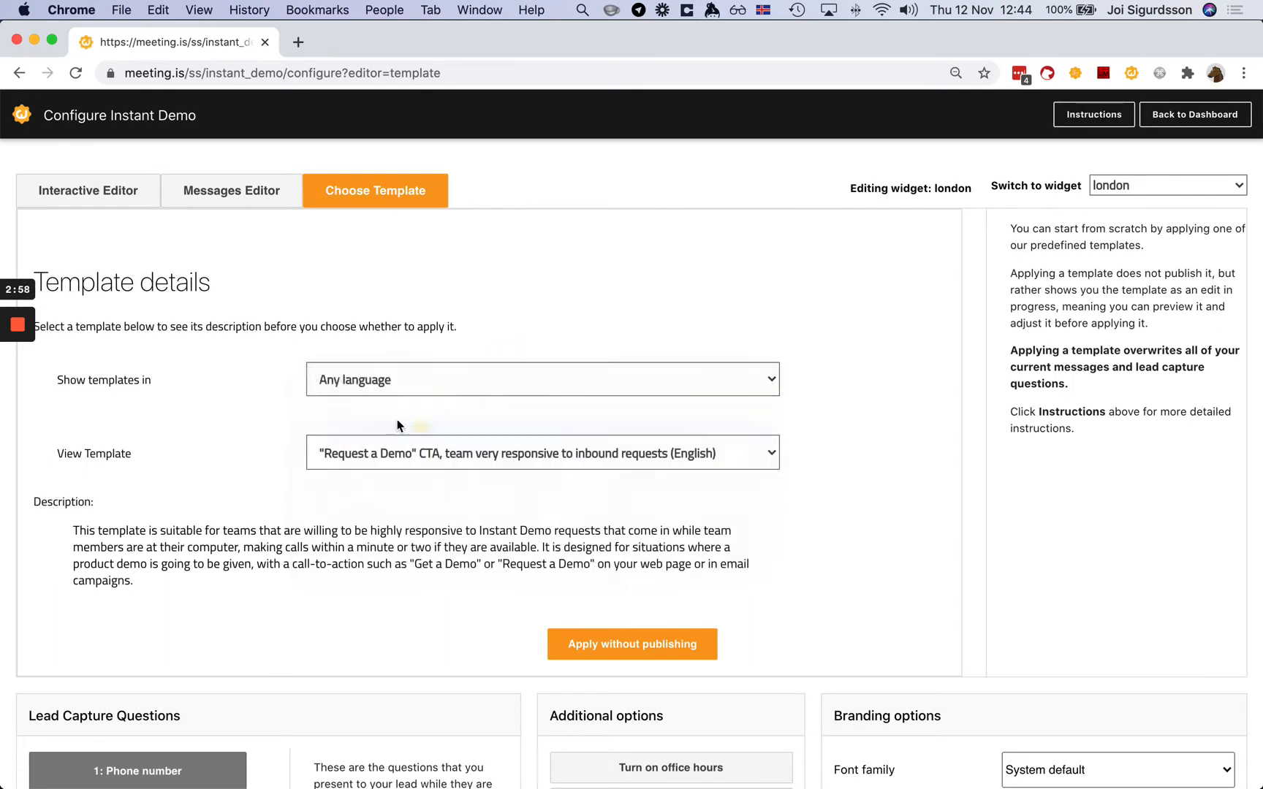
pyautogui.click(513, 453)
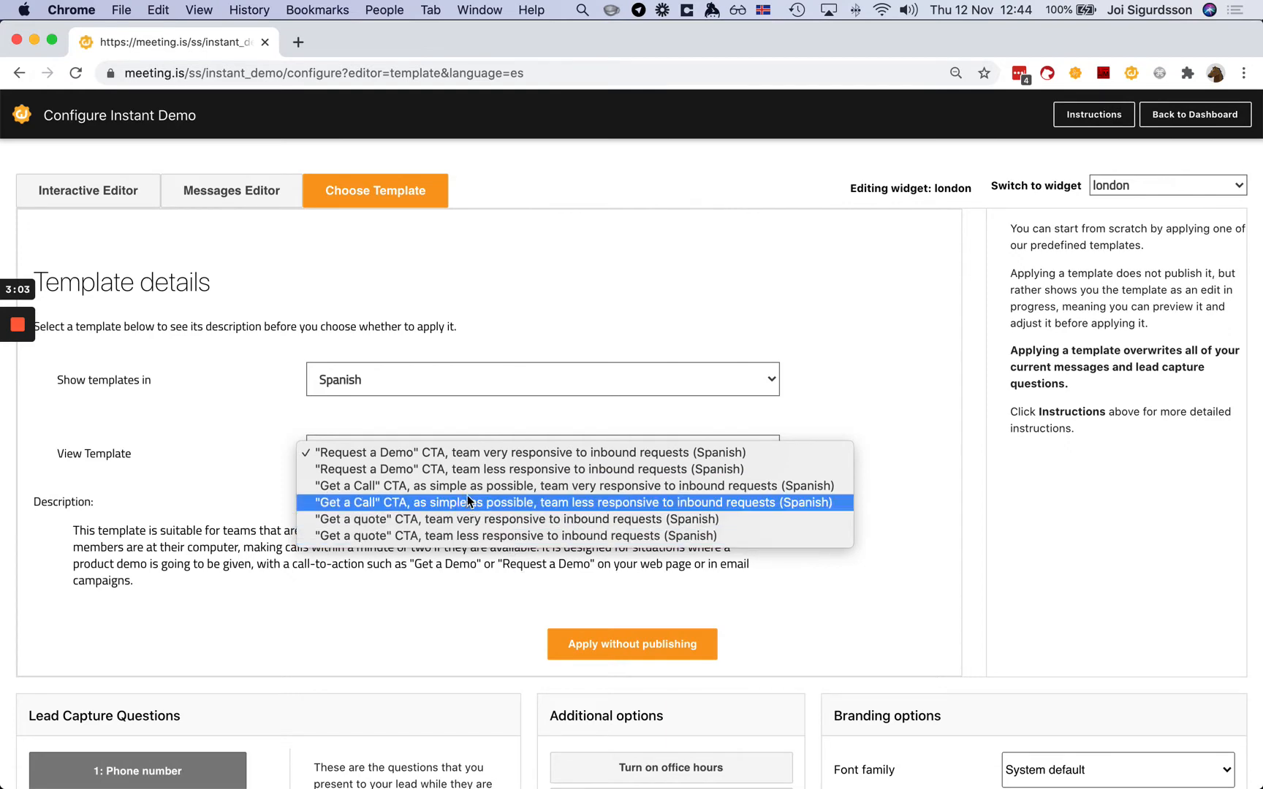
pyautogui.click(602, 486)
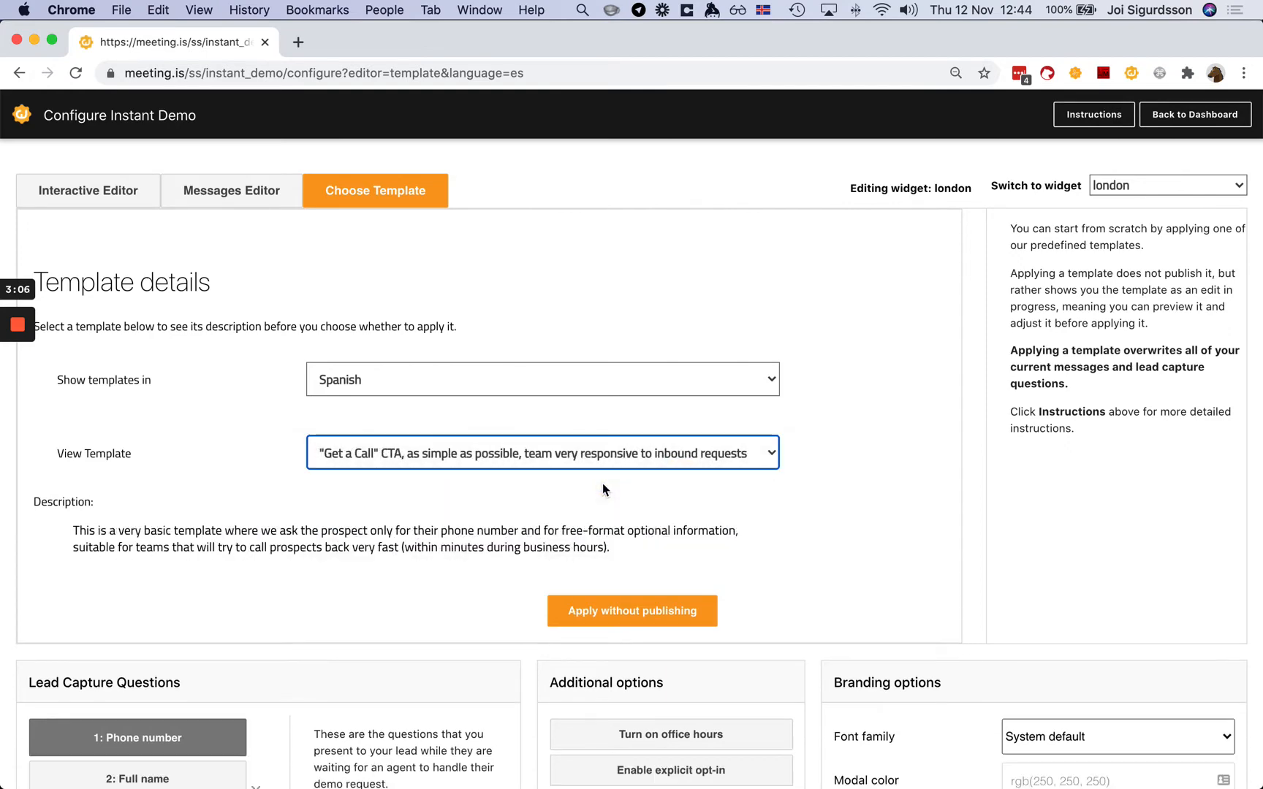
pyautogui.click(630, 613)
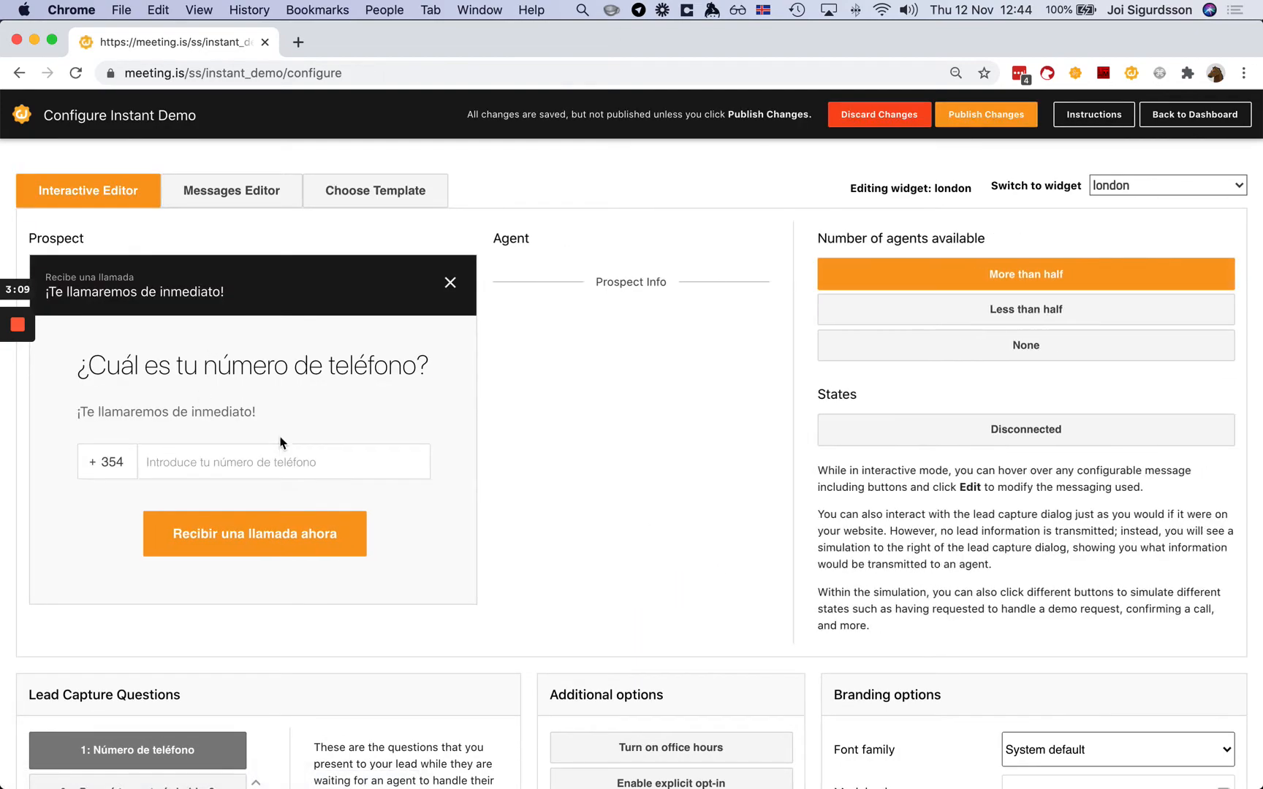
# - Review the Spanish-translated message texts in the Messages Editor
pyautogui.click(265, 192)
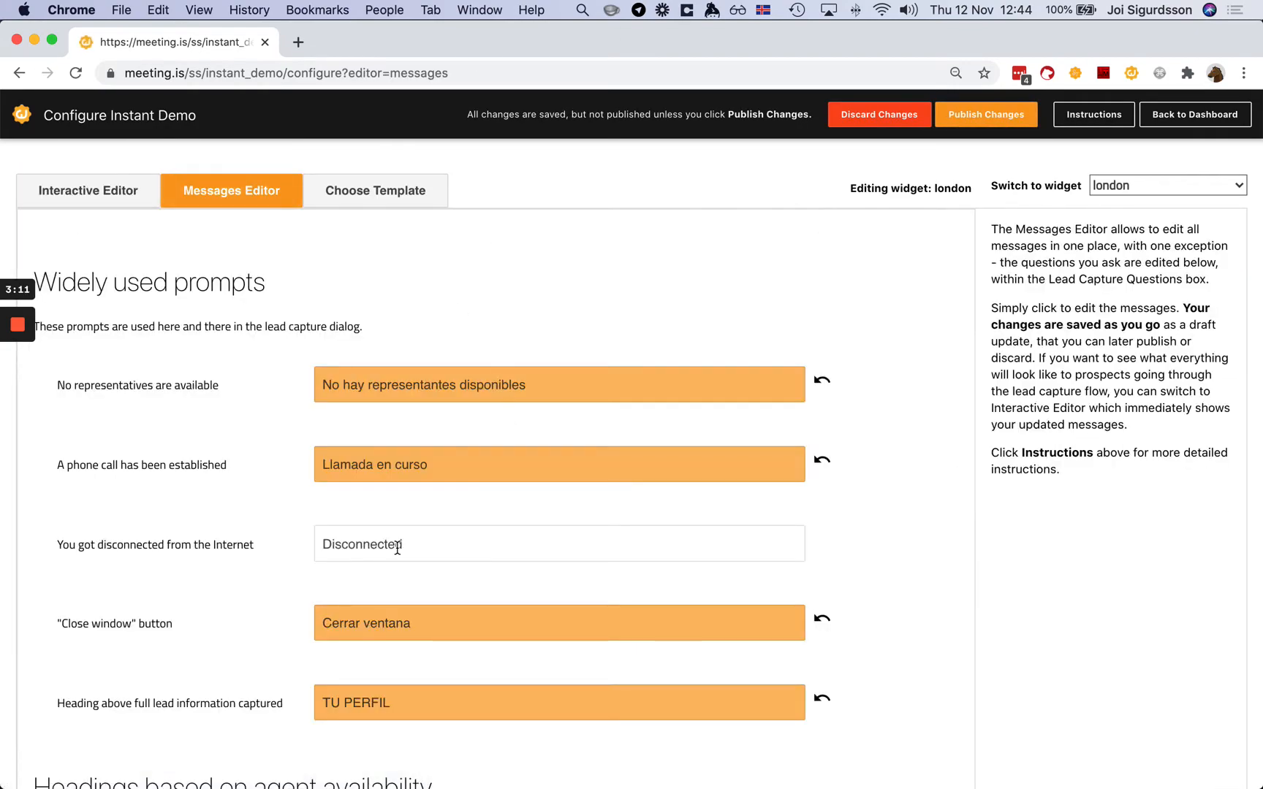
pyautogui.scroll(-15, 396, 547)
pyautogui.scroll(3, 397, 547)
pyautogui.scroll(-10, 397, 548)
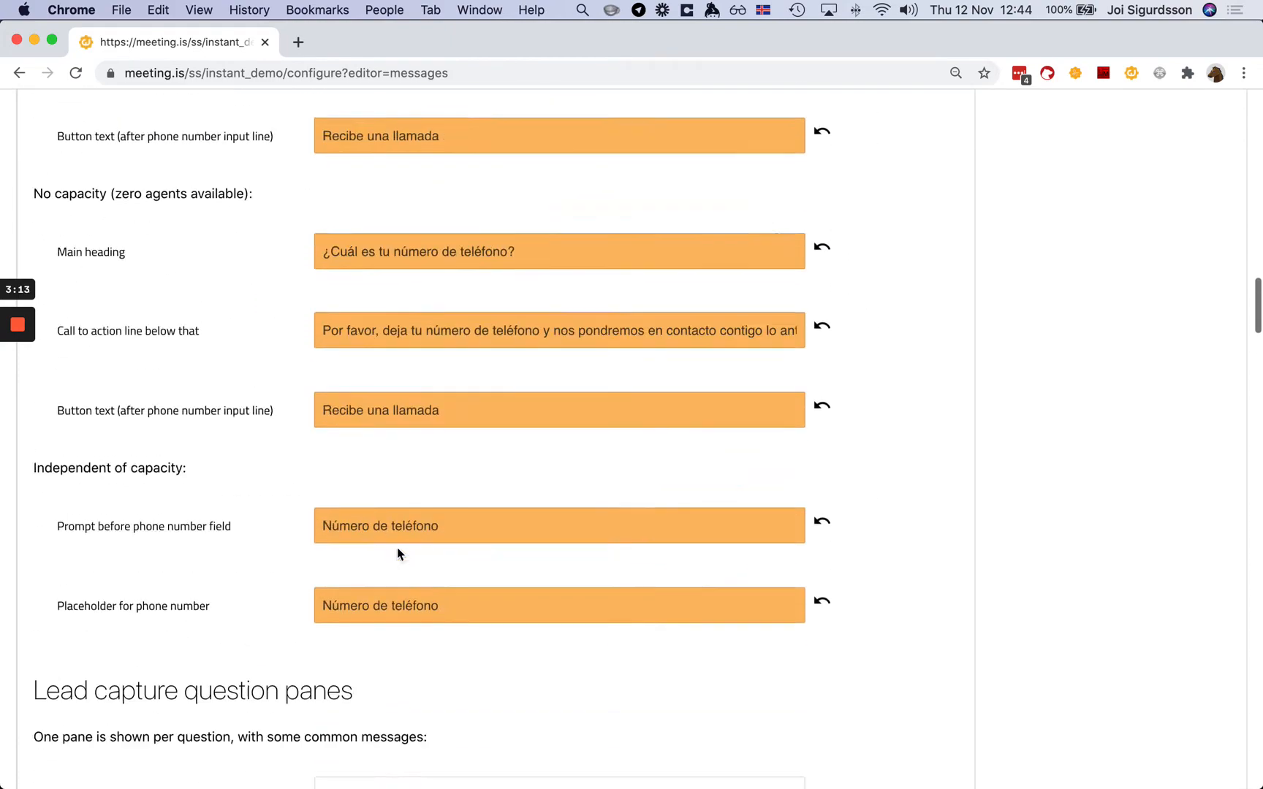
pyautogui.scroll(-5, 397, 547)
pyautogui.scroll(20, 397, 548)
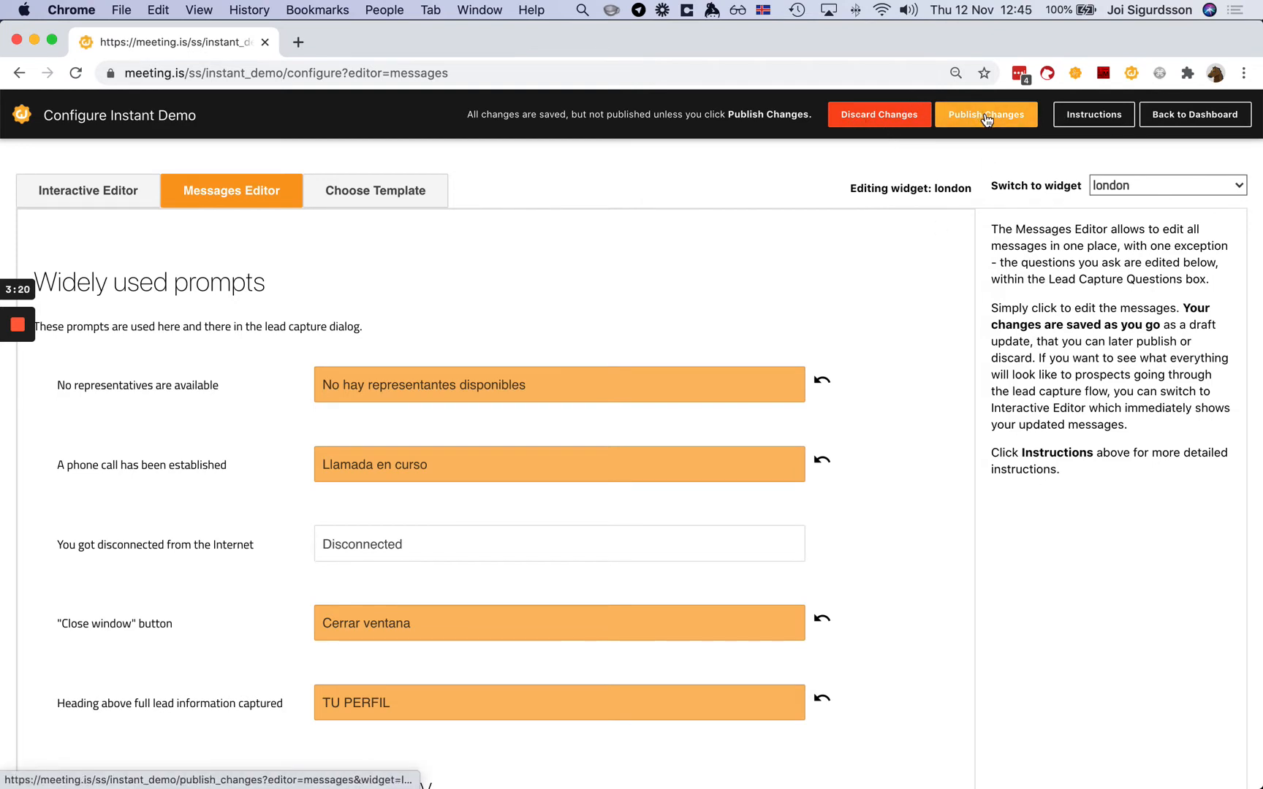
# - Discard the unpublished Spanish changes and scroll the Instant Demos dashboard to the trigger steps
pyautogui.click(869, 124)
pyautogui.click(1194, 119)
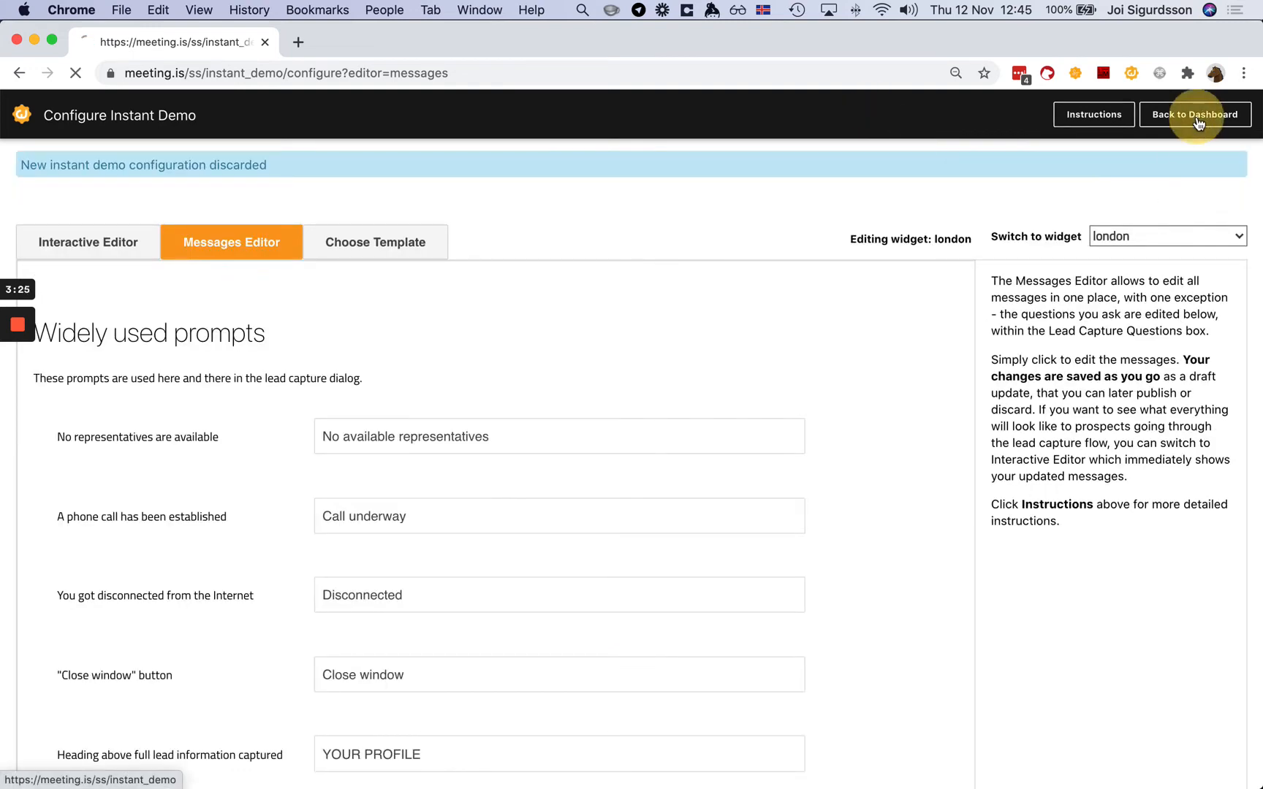
pyautogui.scroll(-2, 545, 608)
pyautogui.scroll(-3, 545, 608)
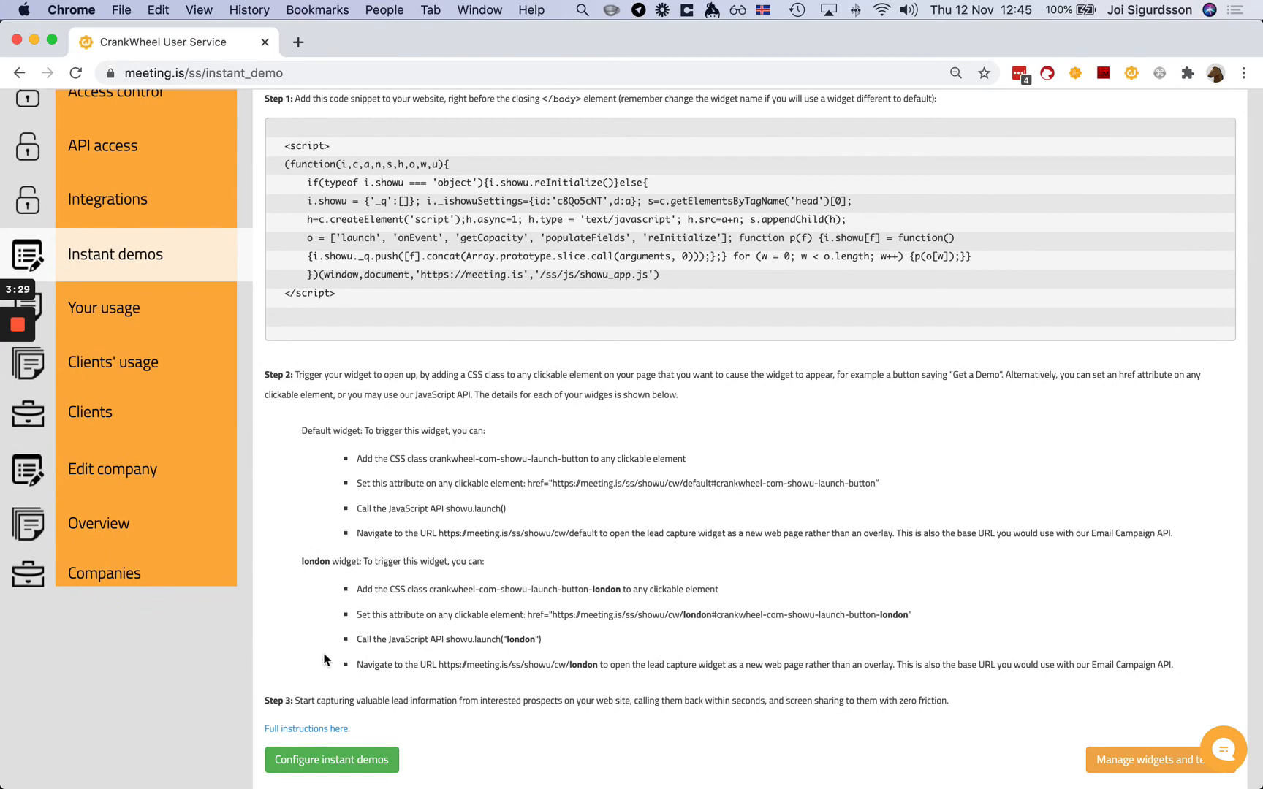
pyautogui.click(318, 760)
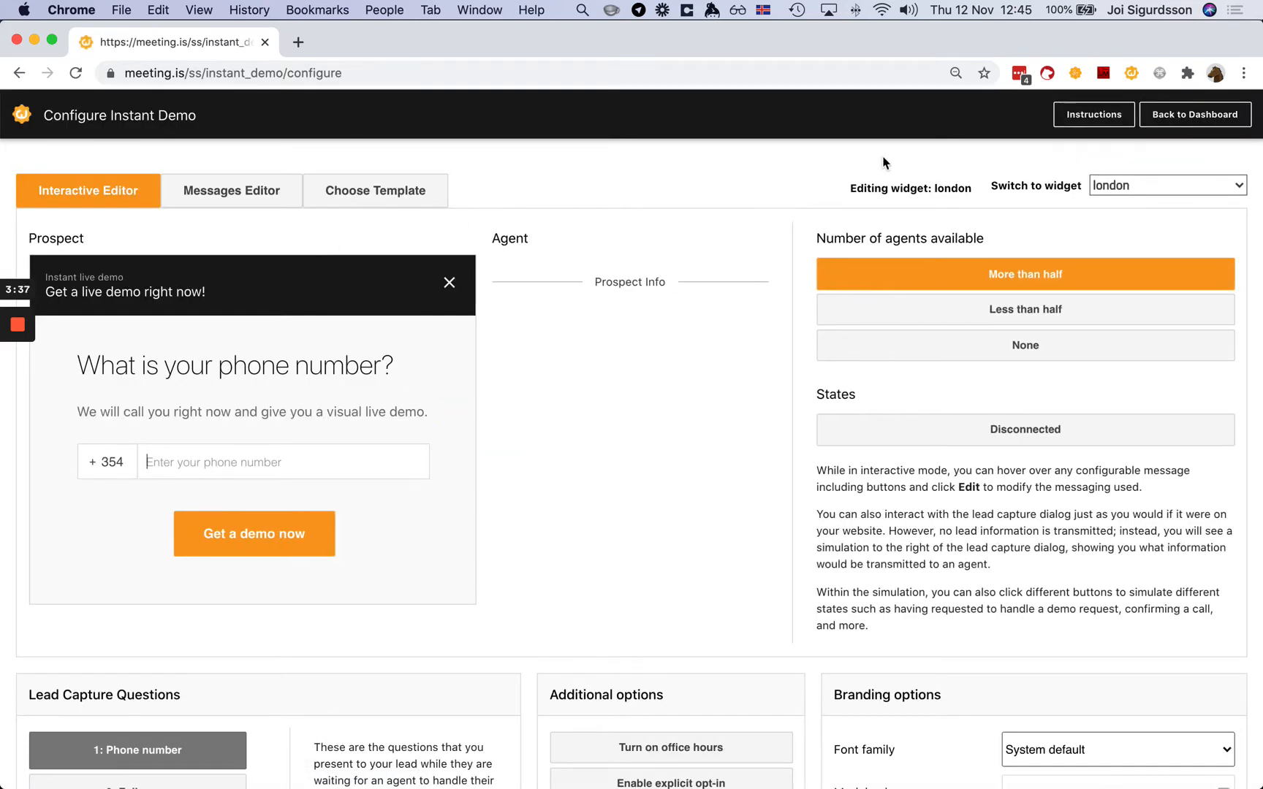
pyautogui.click(1206, 185)
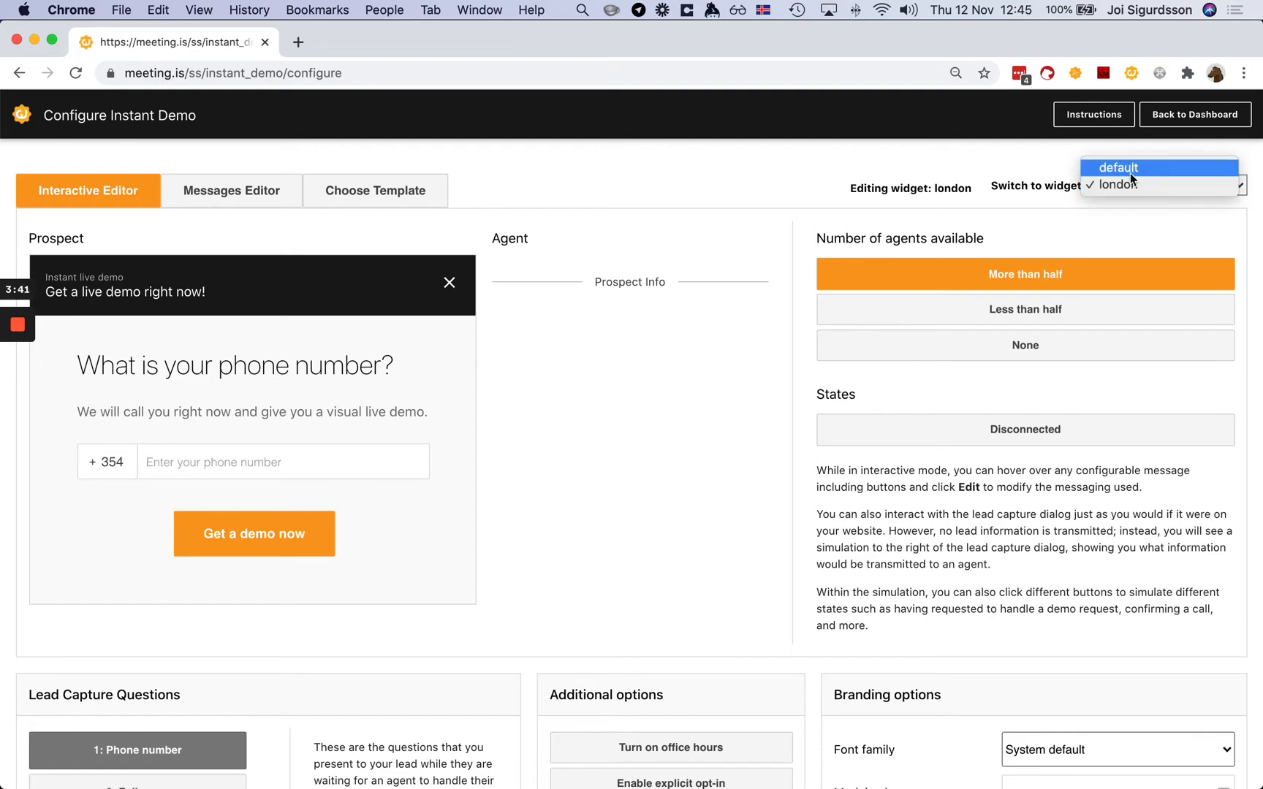
pyautogui.click(900, 174)
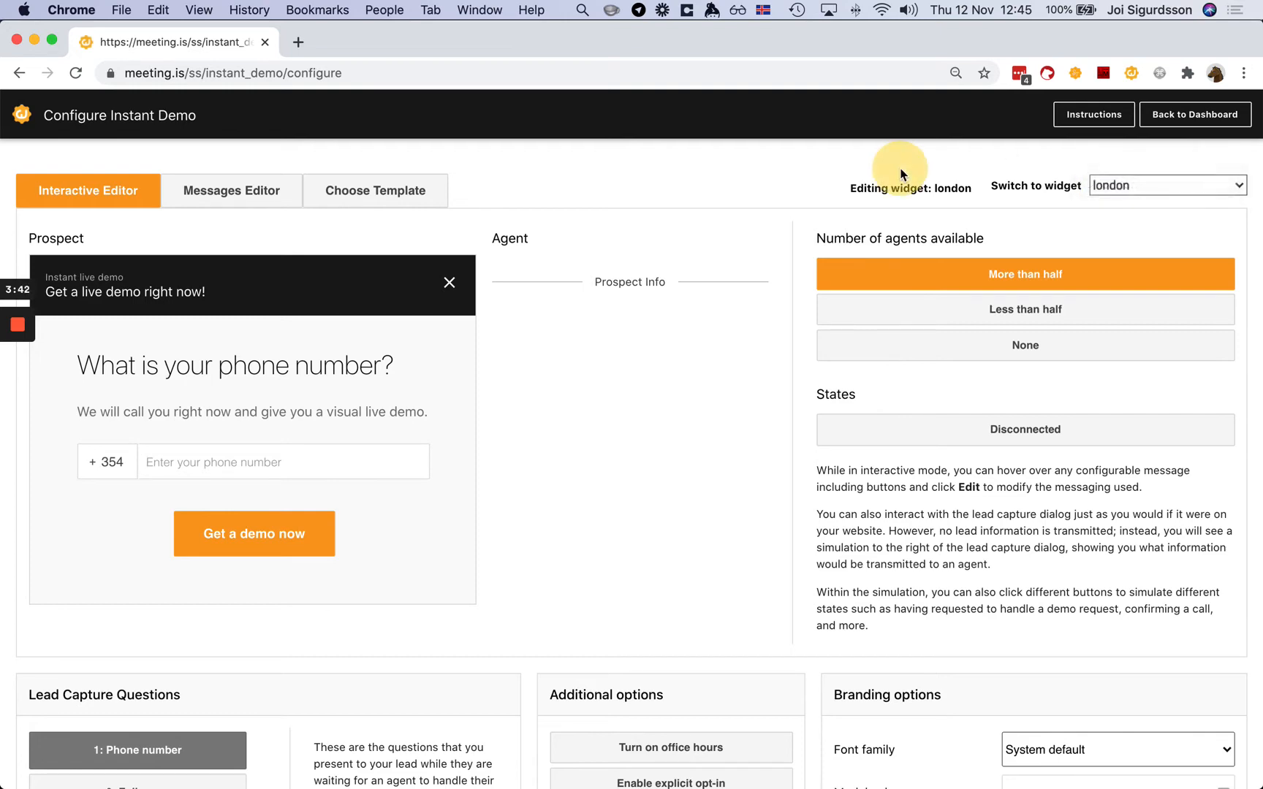
pyautogui.click(1192, 115)
pyautogui.scroll(-3, 607, 496)
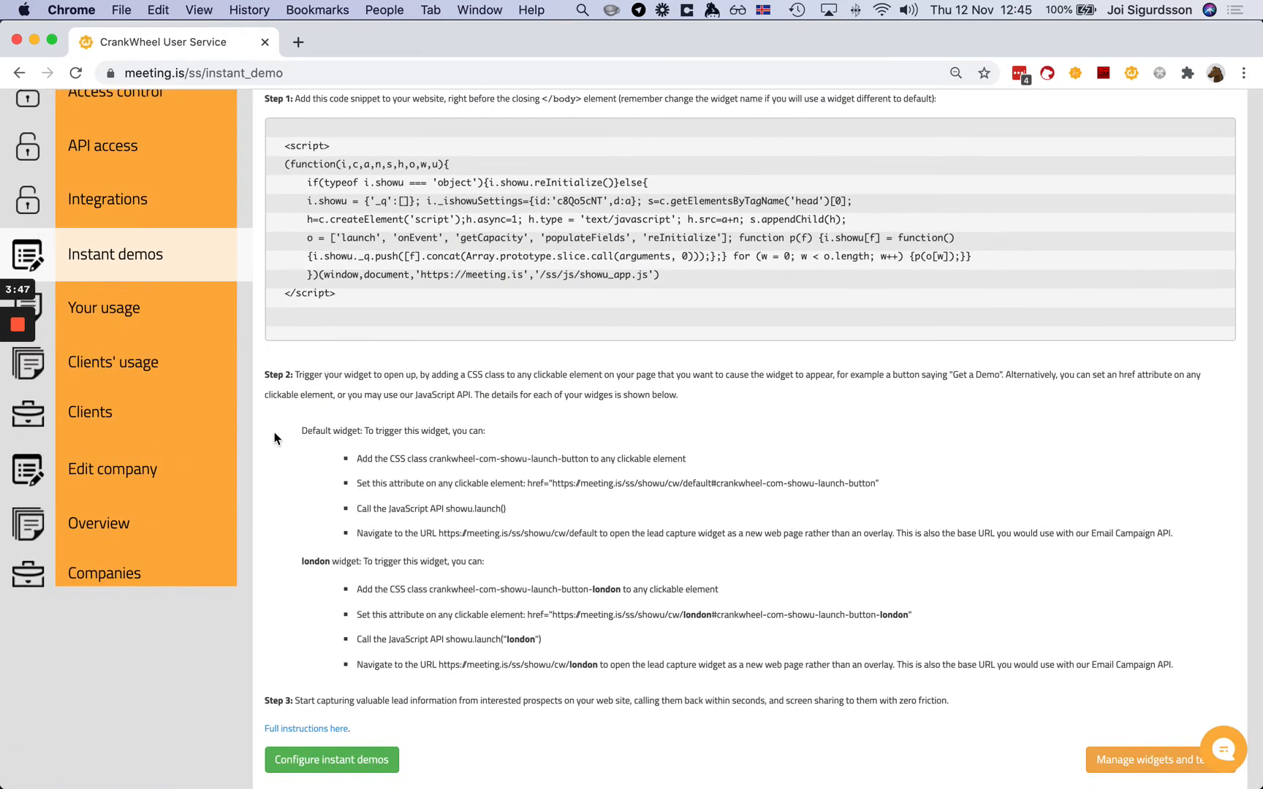
pyautogui.moveTo(275, 437); pyautogui.dragTo(648, 554)
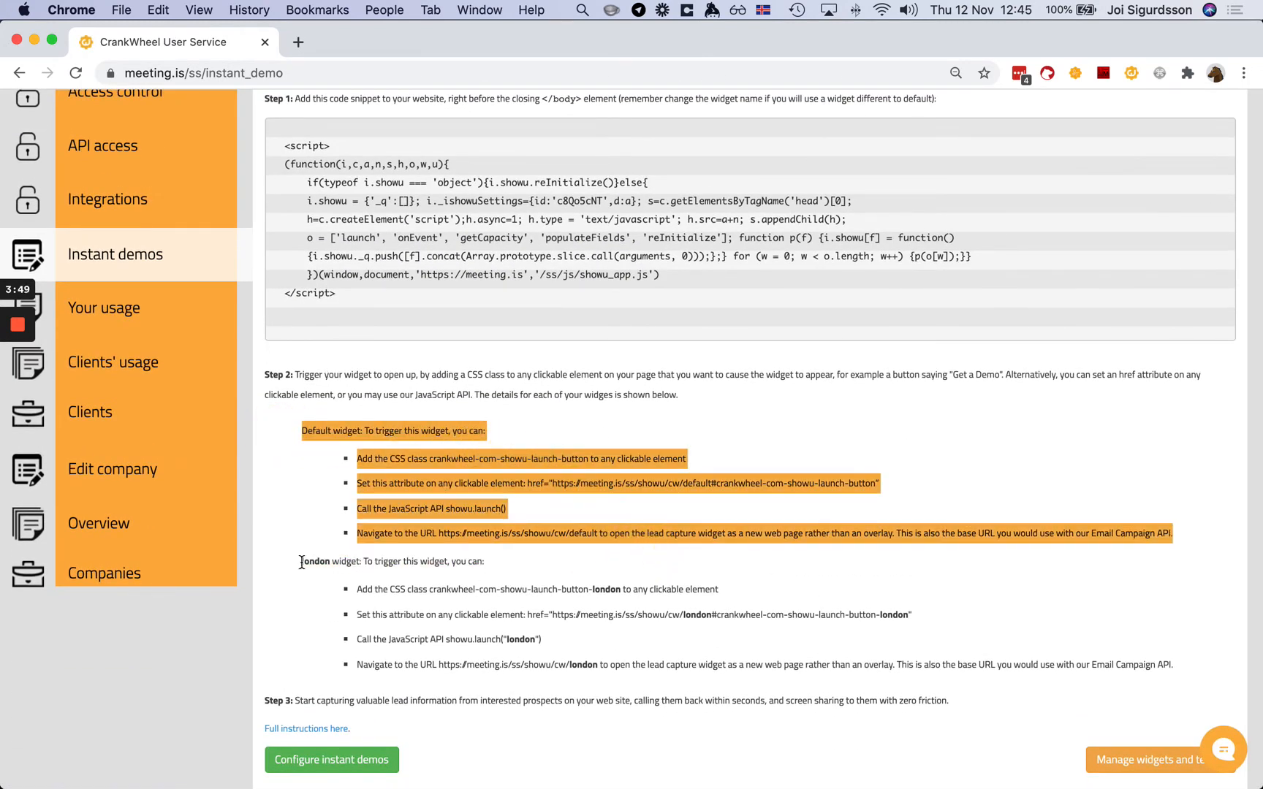
pyautogui.moveTo(302, 562); pyautogui.dragTo(958, 660)
pyautogui.click(959, 660)
pyautogui.scroll(4, 655, 341)
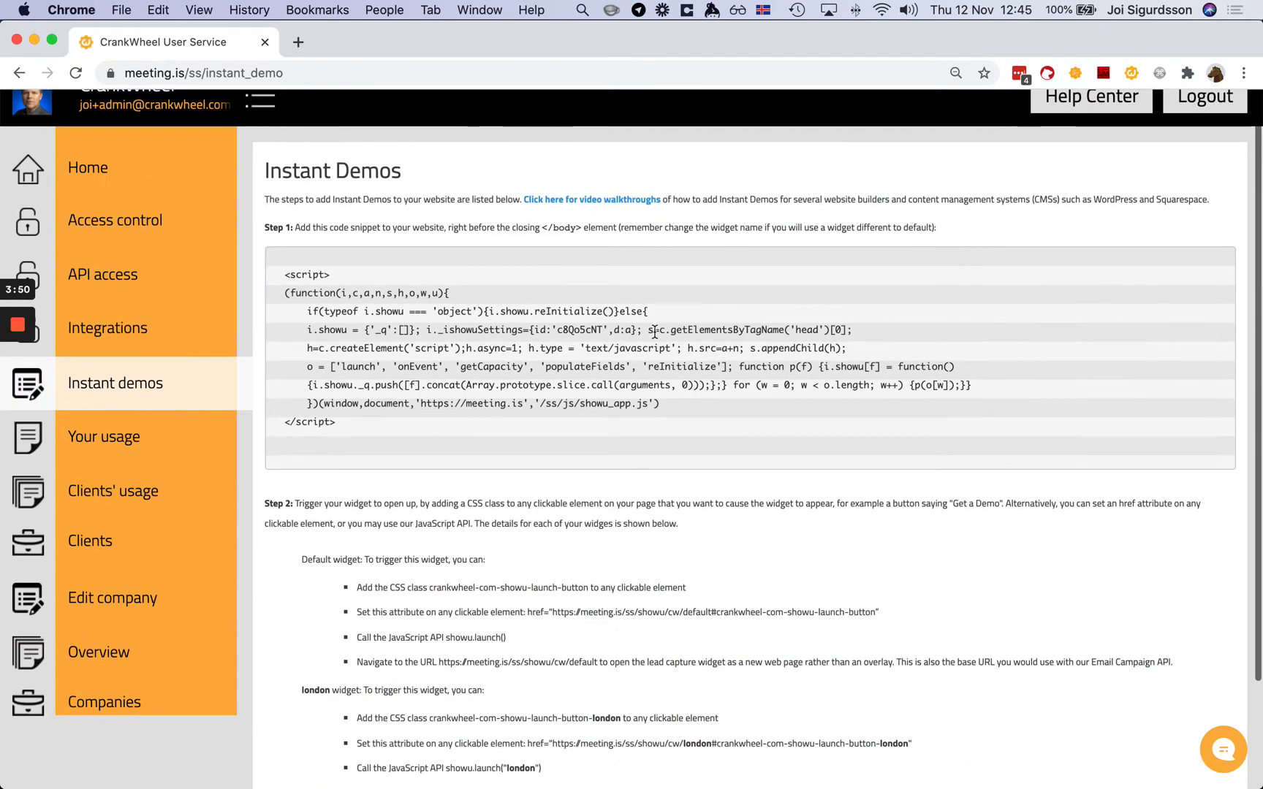
pyautogui.moveTo(282, 272); pyautogui.dragTo(459, 424)
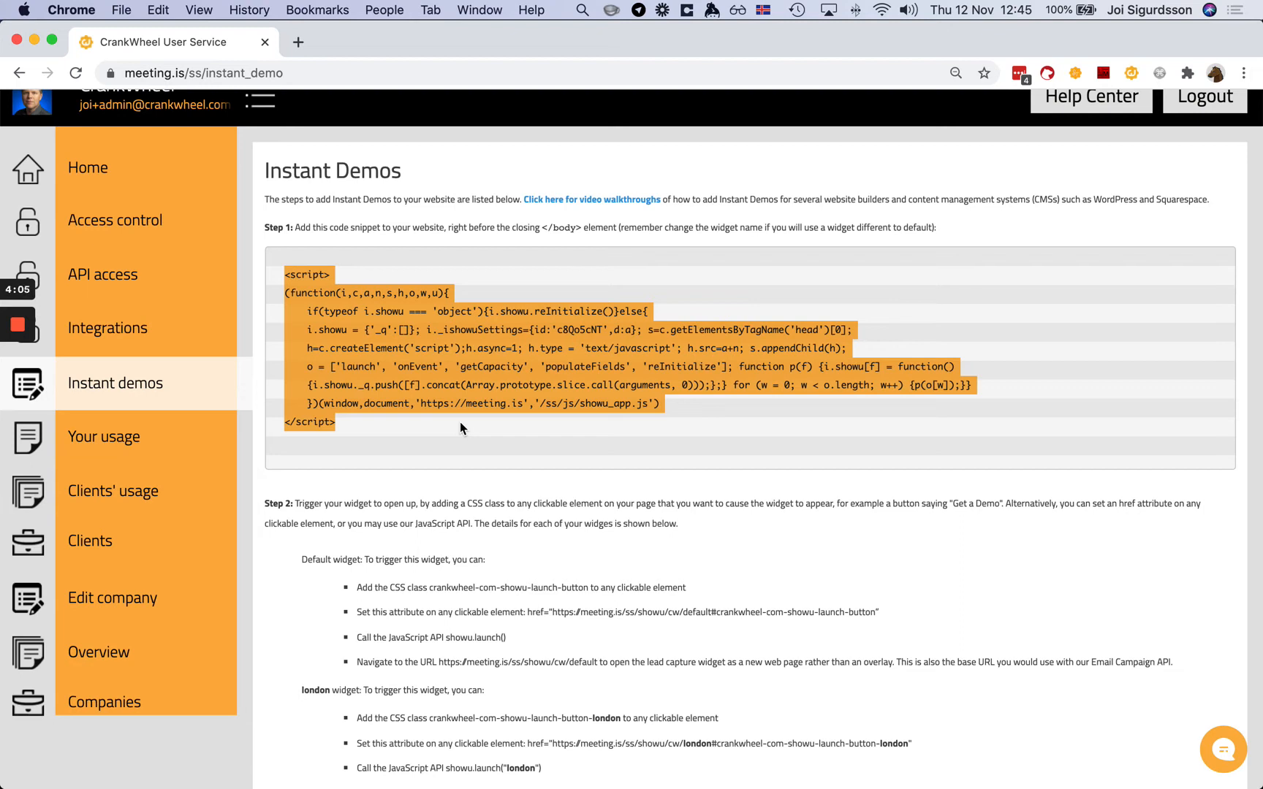
pyautogui.click(459, 421)
pyautogui.scroll(-2, 460, 421)
pyautogui.scroll(3, 460, 421)
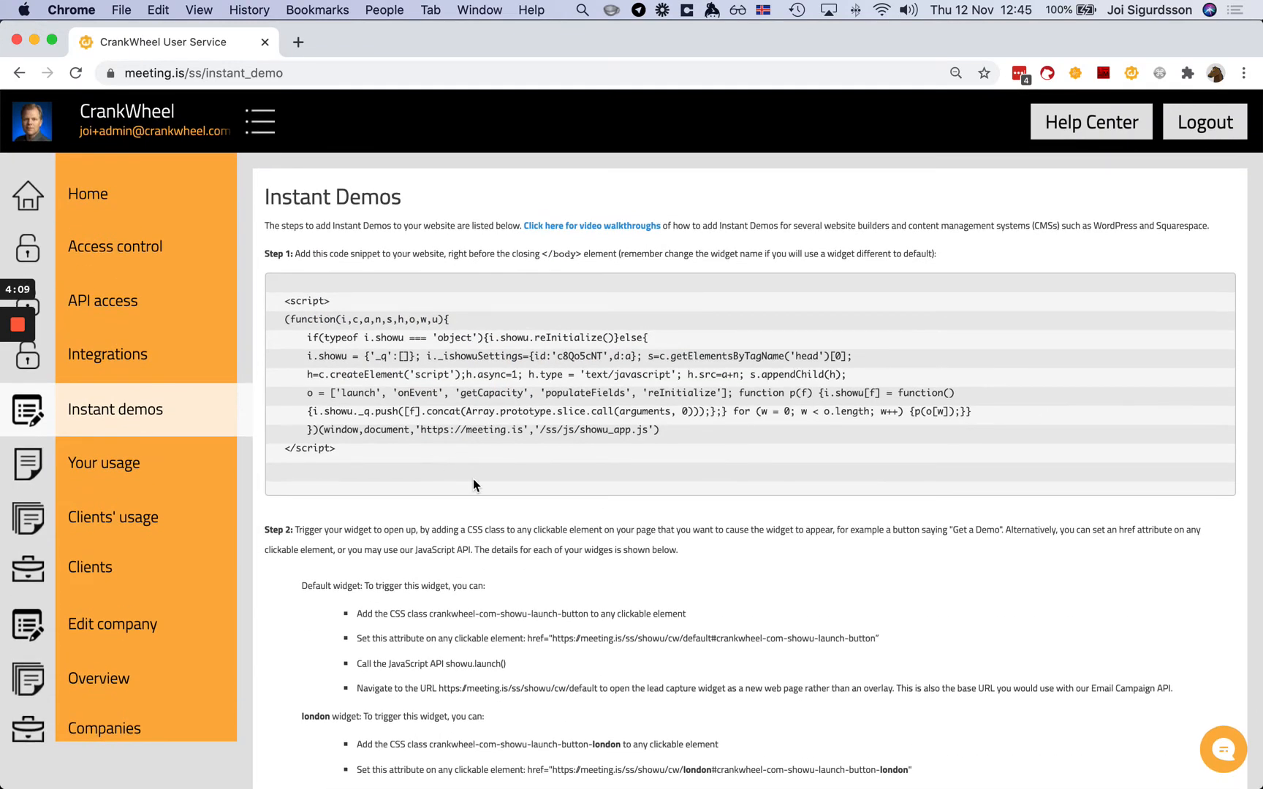
pyautogui.scroll(-1, 473, 480)
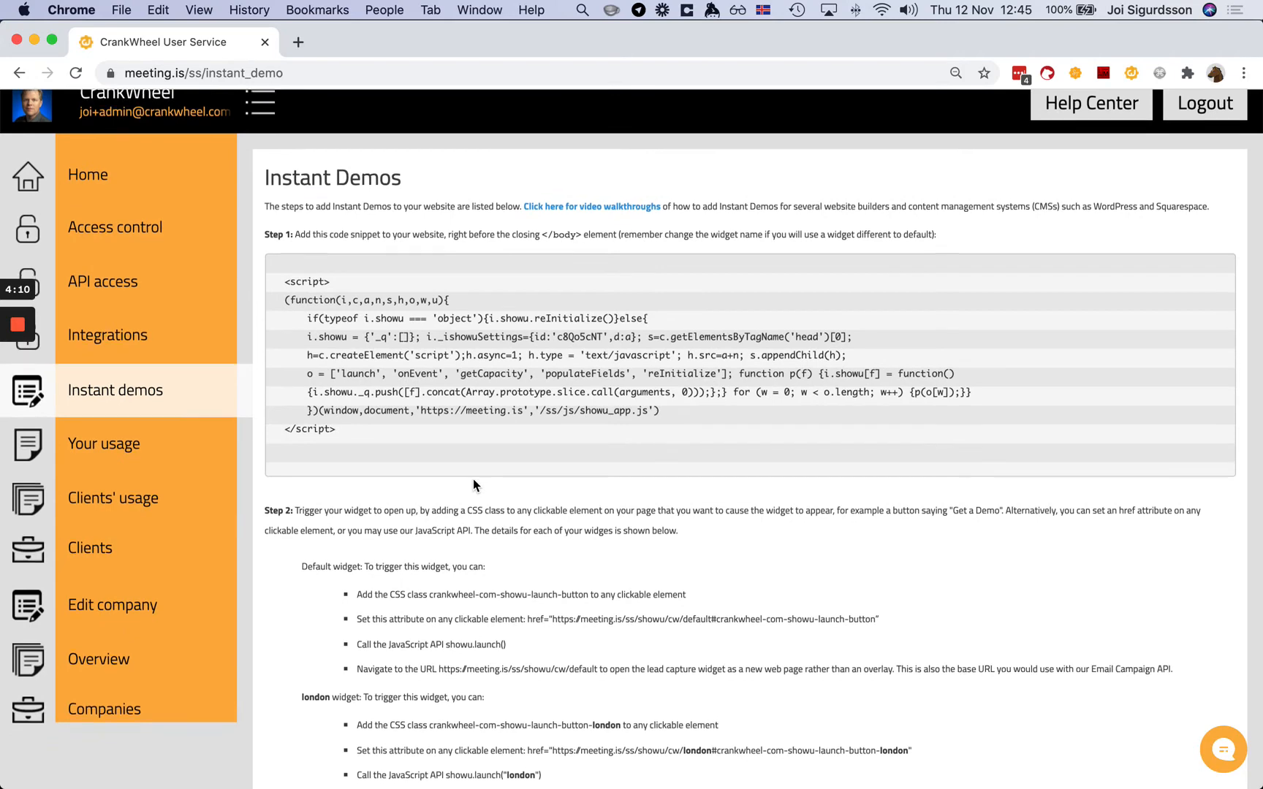
pyautogui.scroll(-5, 473, 479)
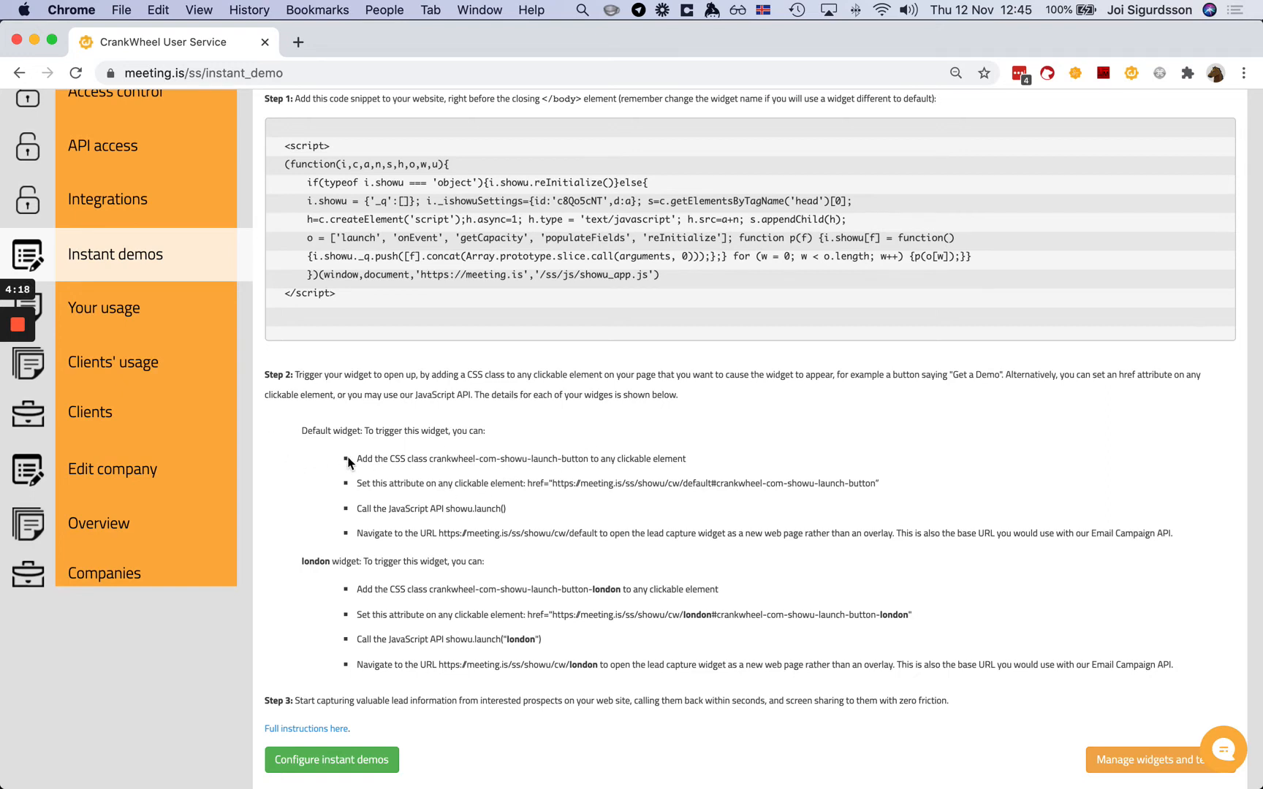
# - Highlight the Default widget's trigger options, /default href URL, showu.launch() call and CSS class
pyautogui.moveTo(348, 462); pyautogui.dragTo(1194, 538)
pyautogui.click(1195, 543)
pyautogui.click(555, 483)
pyautogui.moveTo(555, 483); pyautogui.dragTo(679, 483)
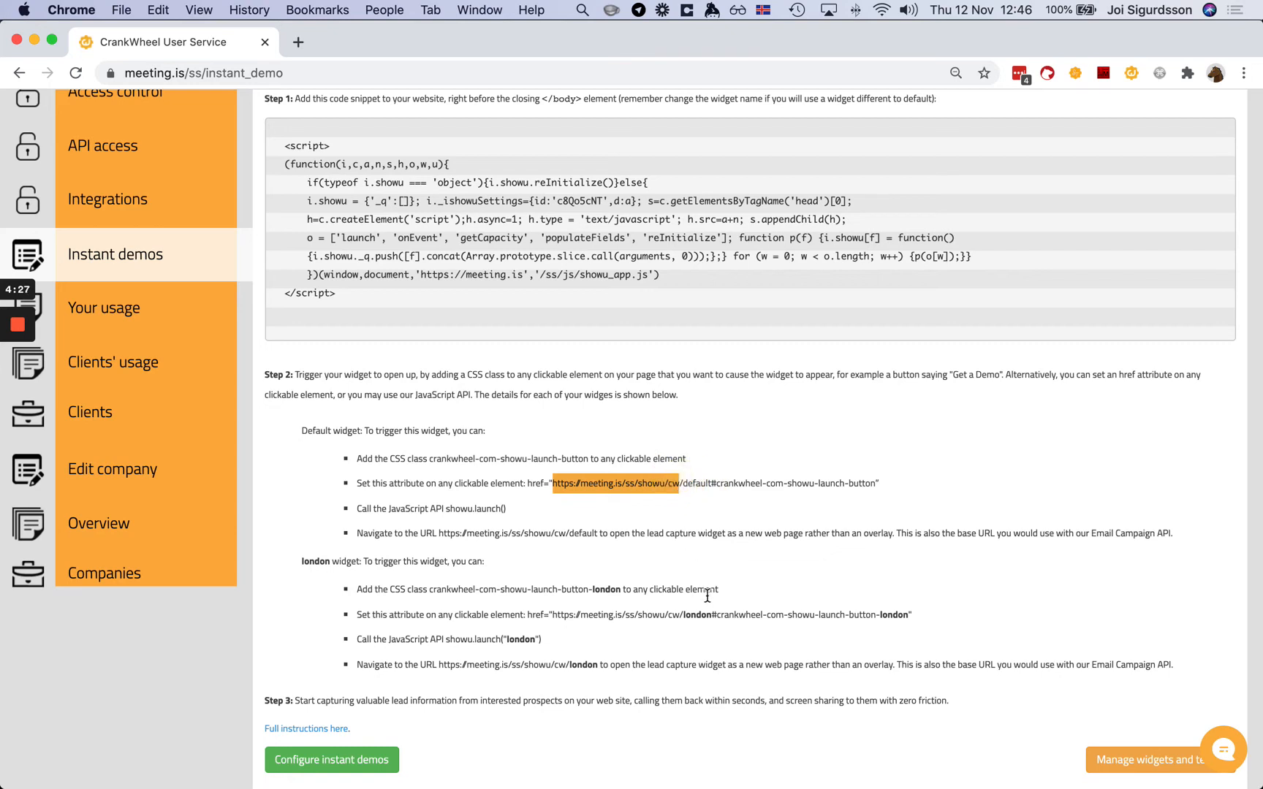
pyautogui.keyDown('shift'); pyautogui.click(711, 481); pyautogui.keyUp('shift')
pyautogui.click(491, 516)
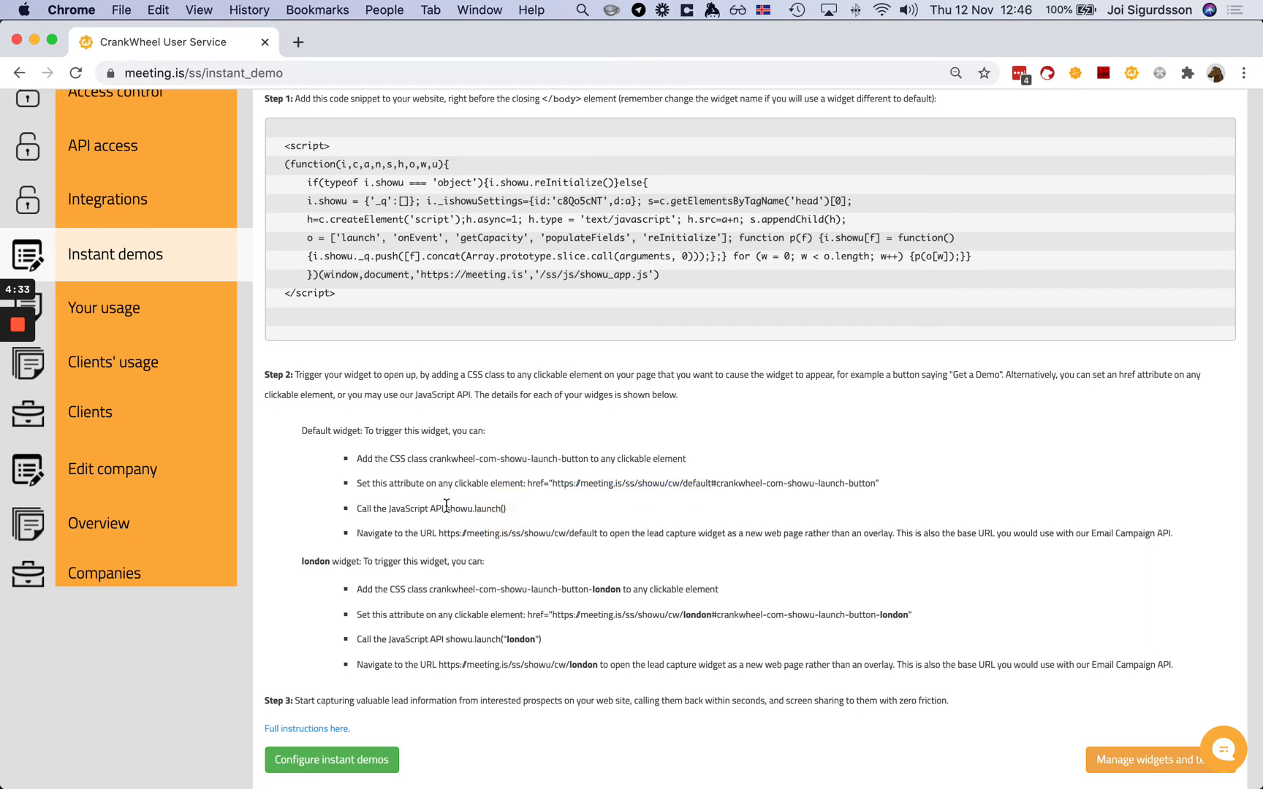
pyautogui.moveTo(445, 508); pyautogui.dragTo(529, 509)
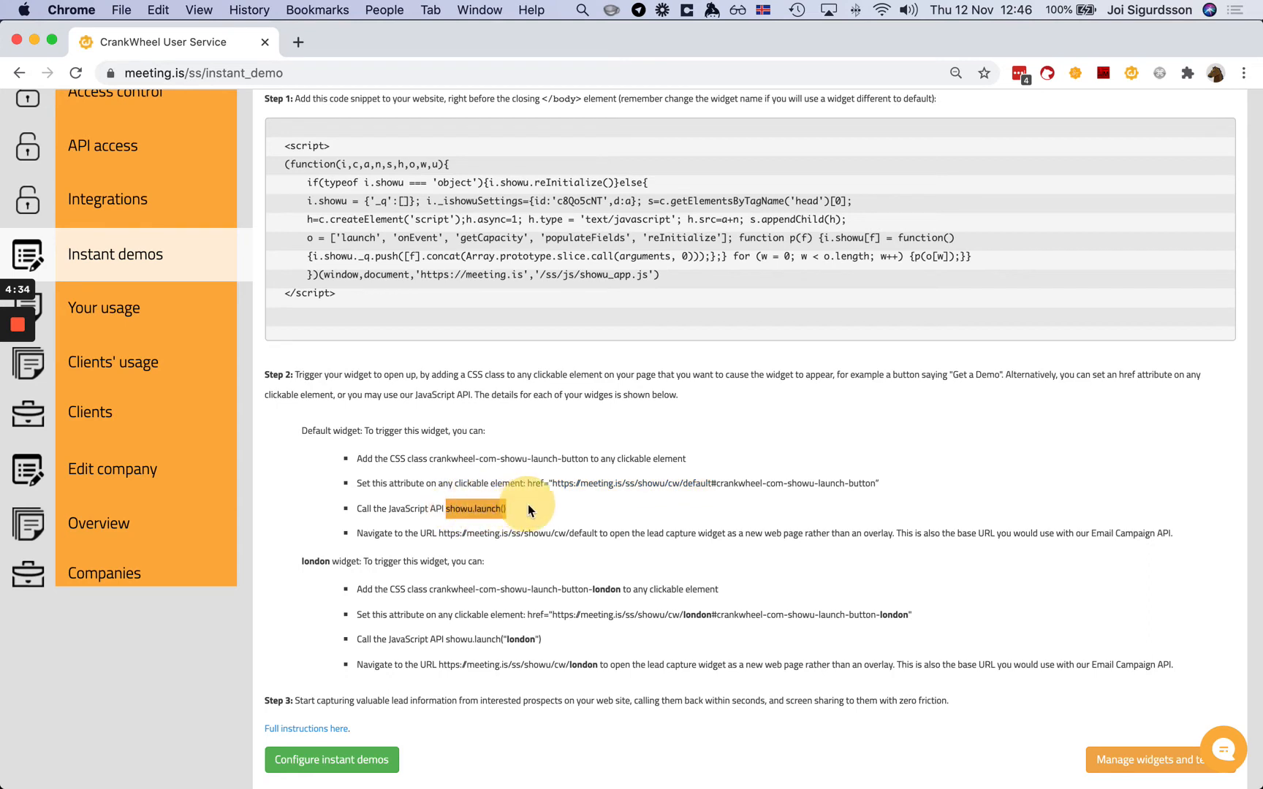
pyautogui.click(671, 509)
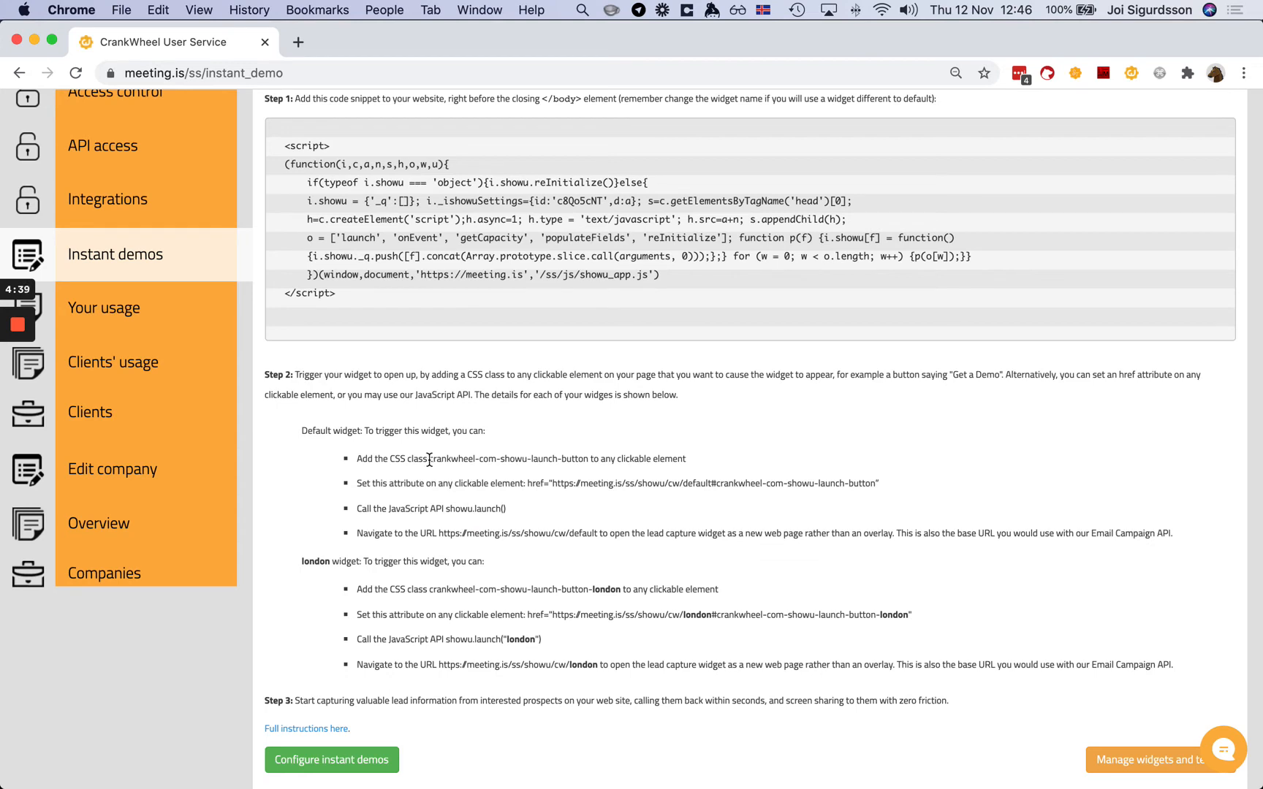
pyautogui.moveTo(429, 460)
pyautogui.mouseDown()
pyautogui.moveTo(592, 459)
pyautogui.moveTo(429, 458)
pyautogui.mouseUp()
pyautogui.click(638, 507)
# - Highlight the london widget's name, CSS class, URL and launch call, then open Manage widgets and teams
pyautogui.doubleClick(313, 561)
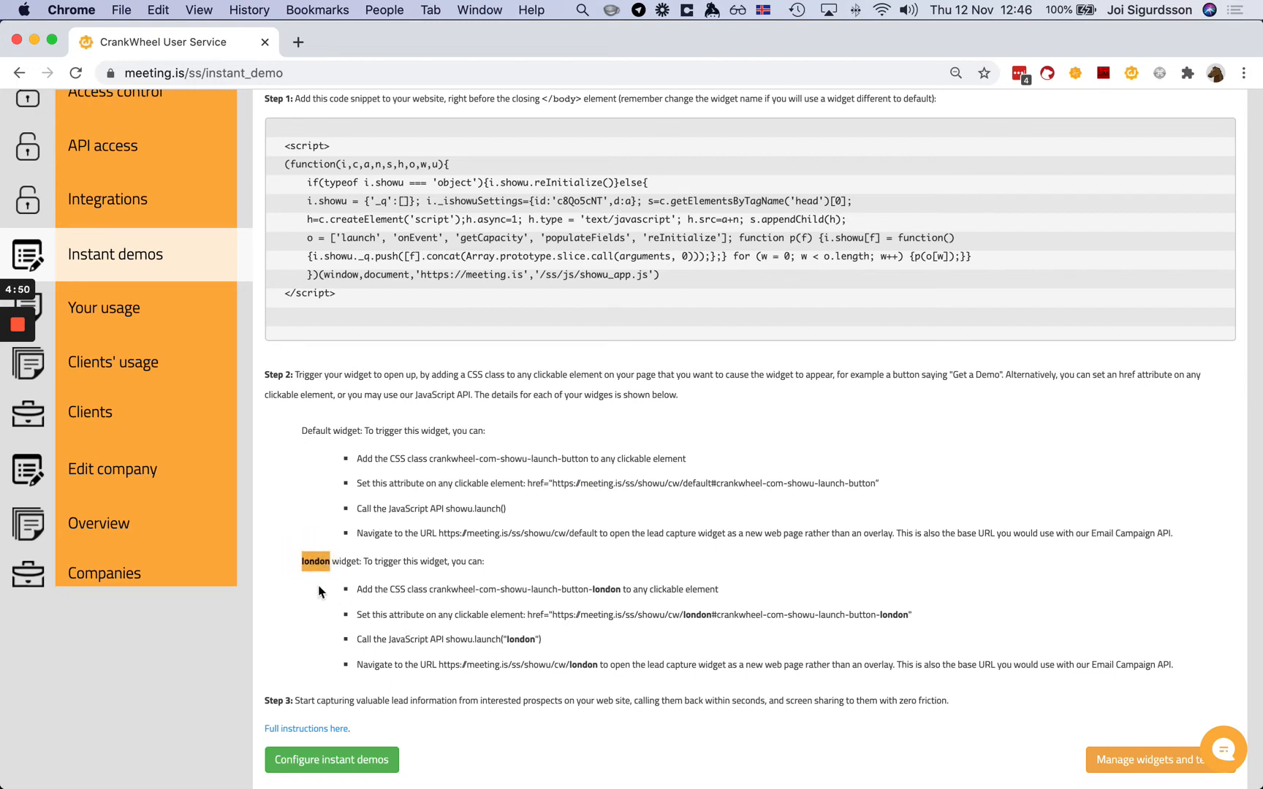
pyautogui.click(381, 590)
pyautogui.moveTo(601, 589); pyautogui.dragTo(441, 583)
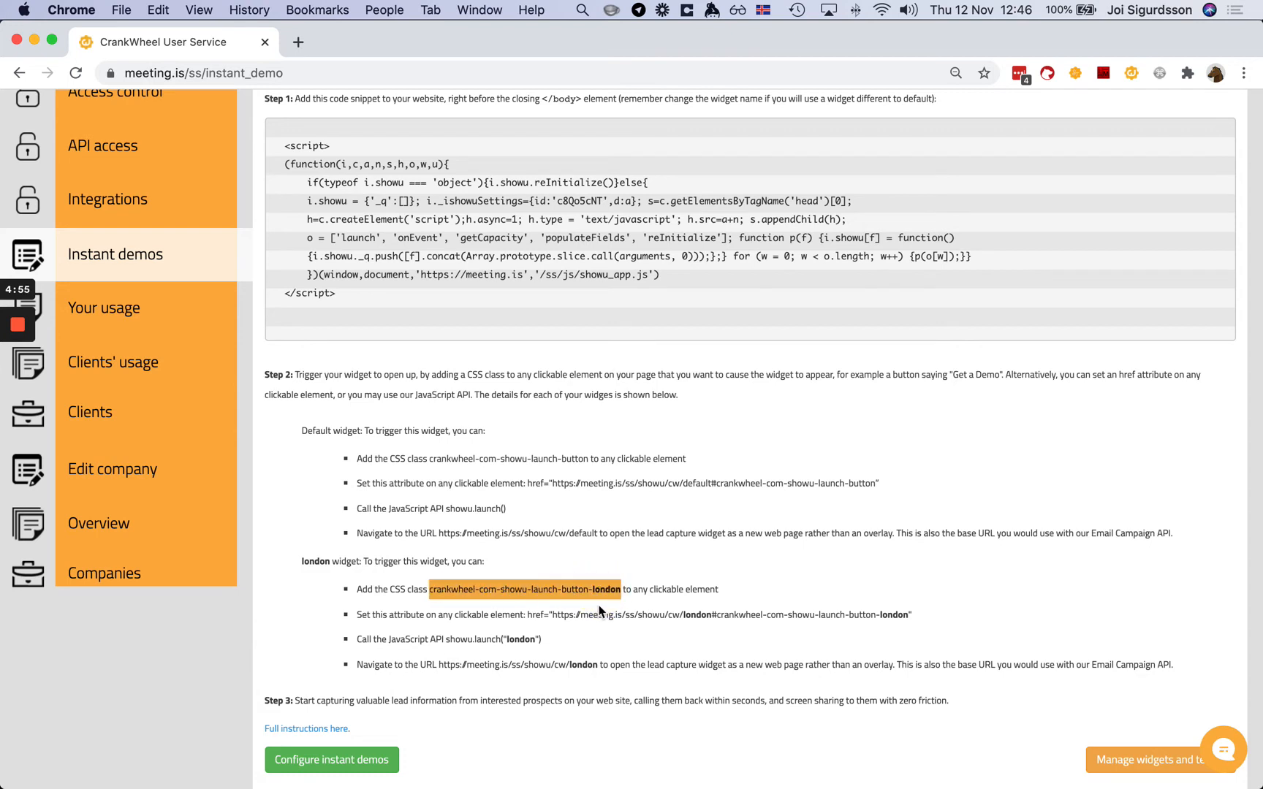
pyautogui.moveTo(711, 615); pyautogui.dragTo(553, 616)
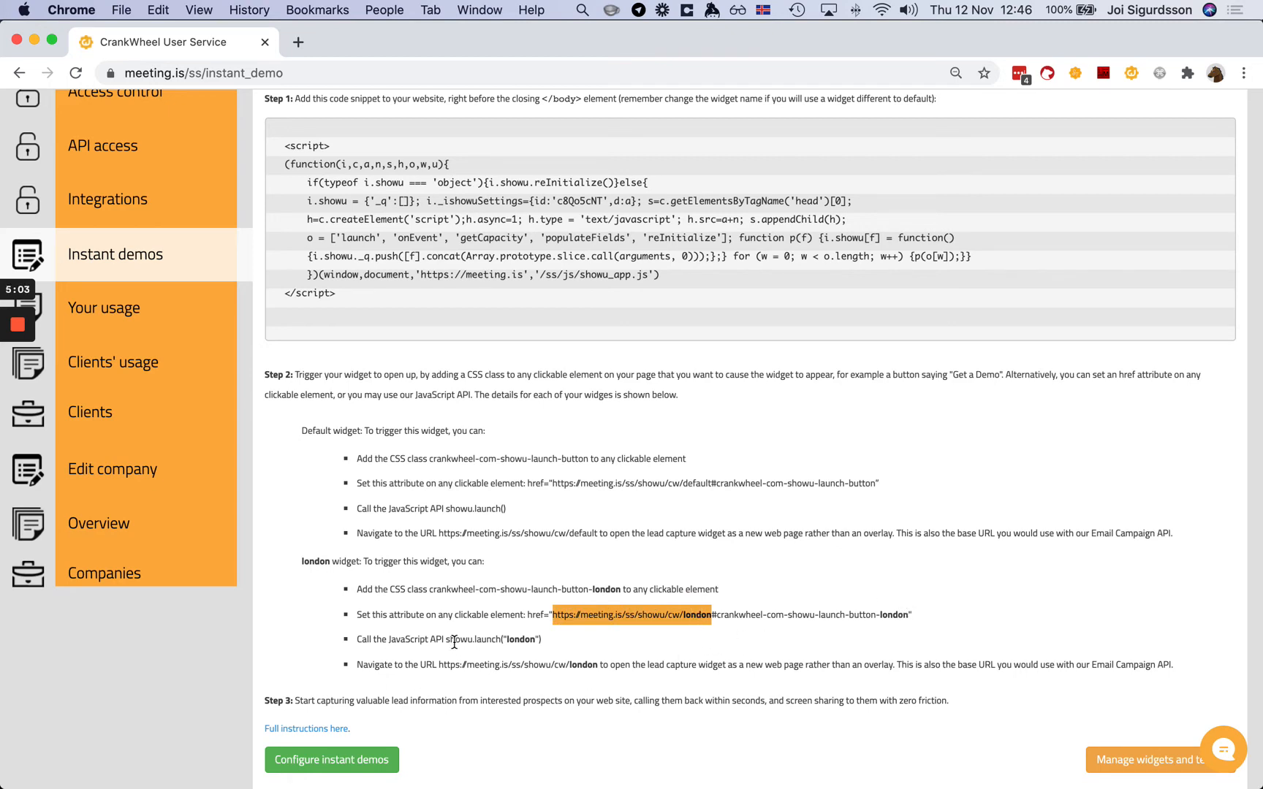
pyautogui.moveTo(446, 640); pyautogui.dragTo(537, 639)
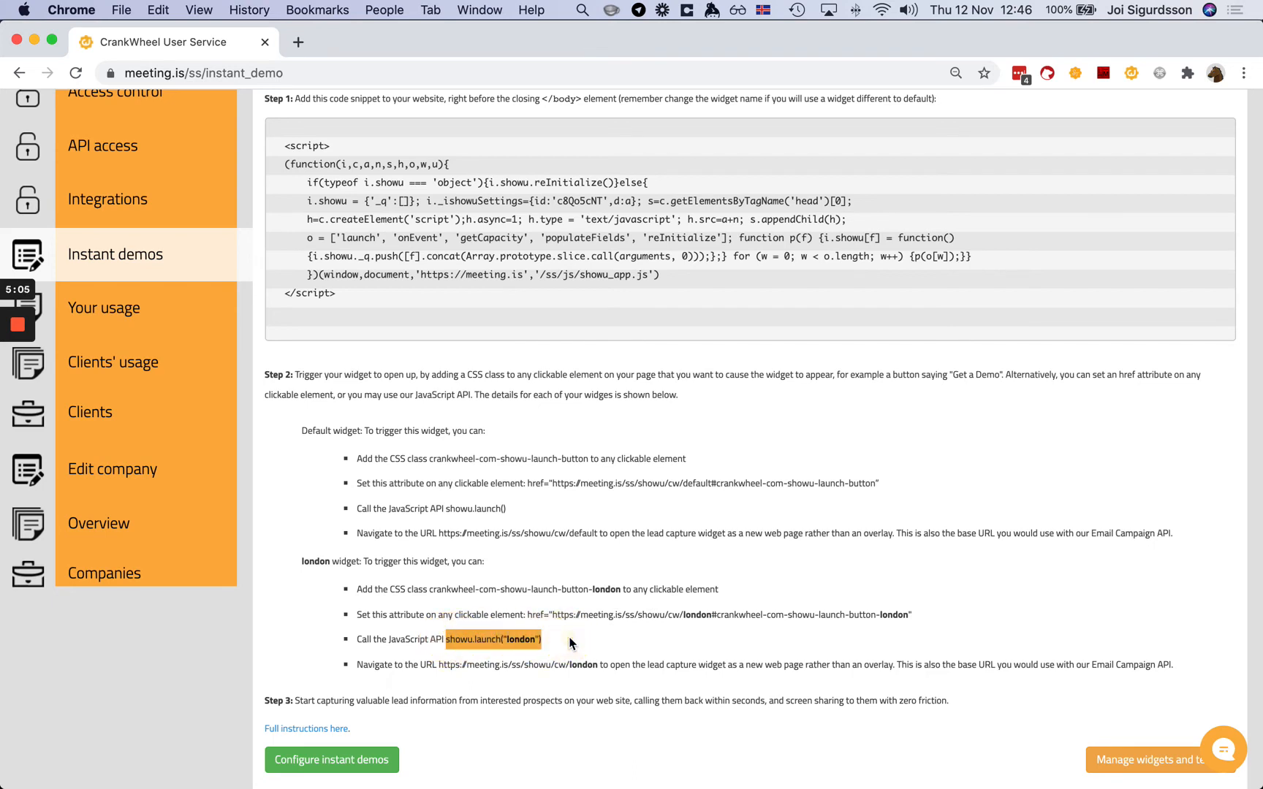
pyautogui.doubleClick(516, 639)
pyautogui.click(500, 640)
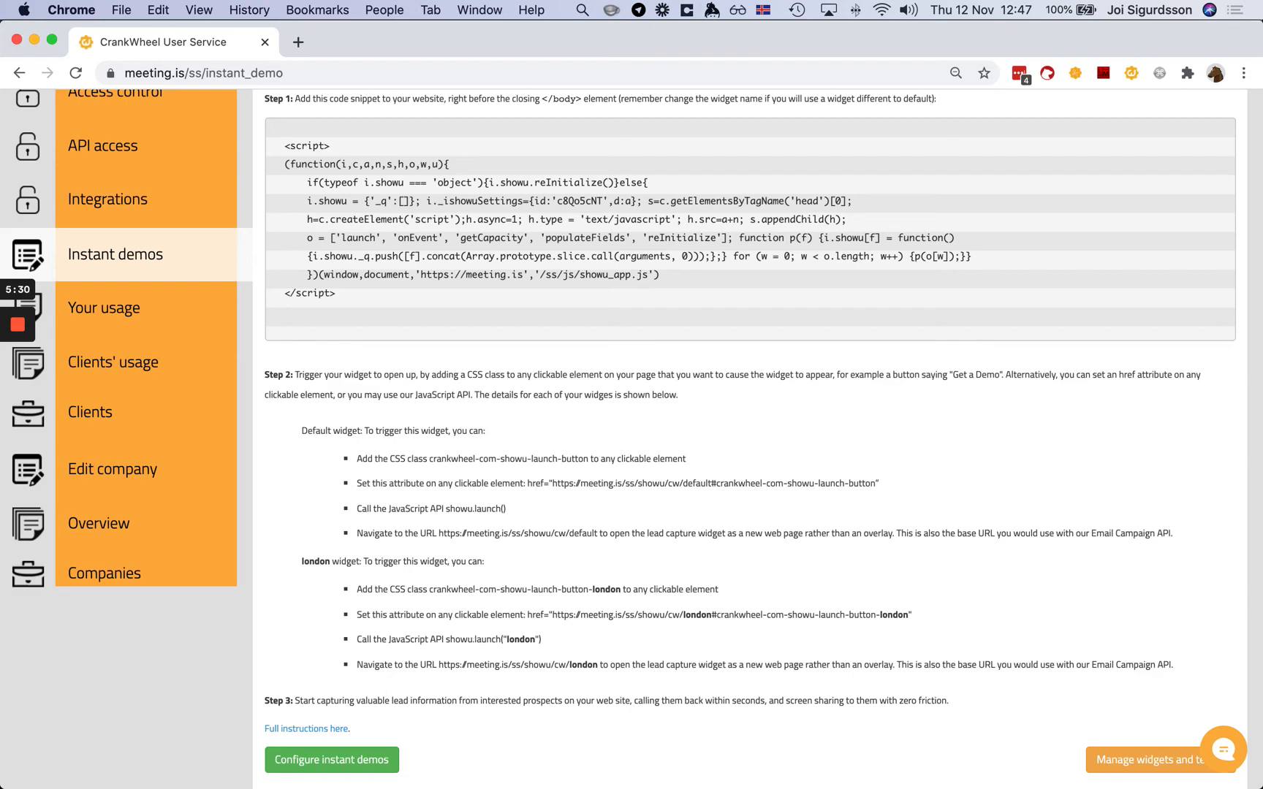
pyautogui.click(1149, 760)
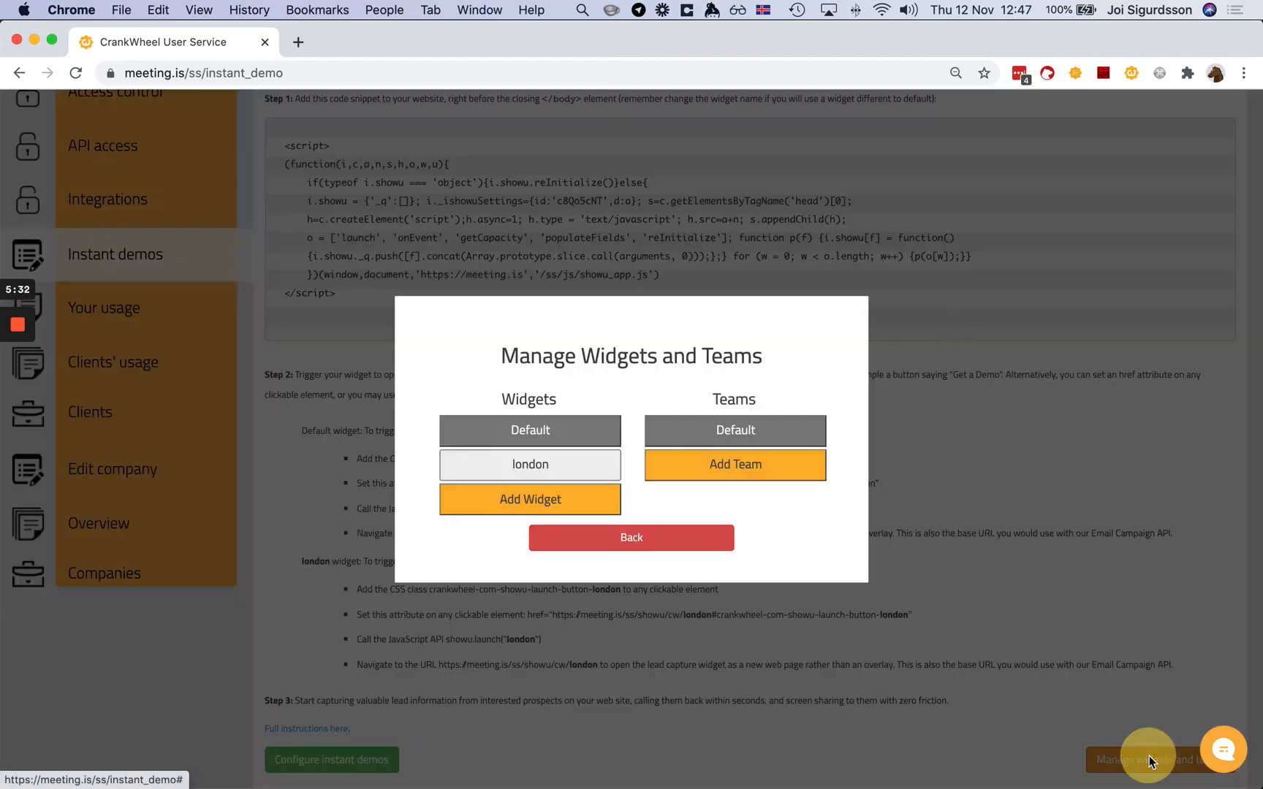
pyautogui.click(701, 396)
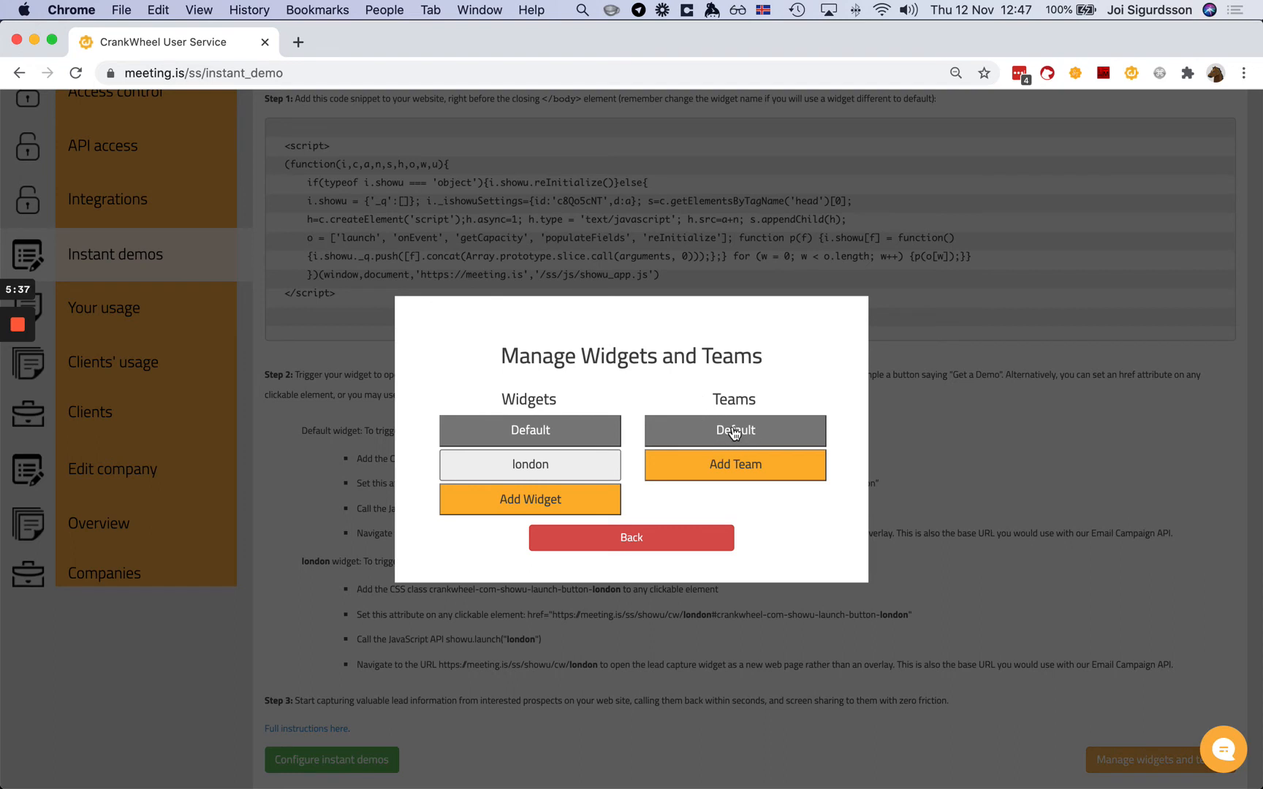